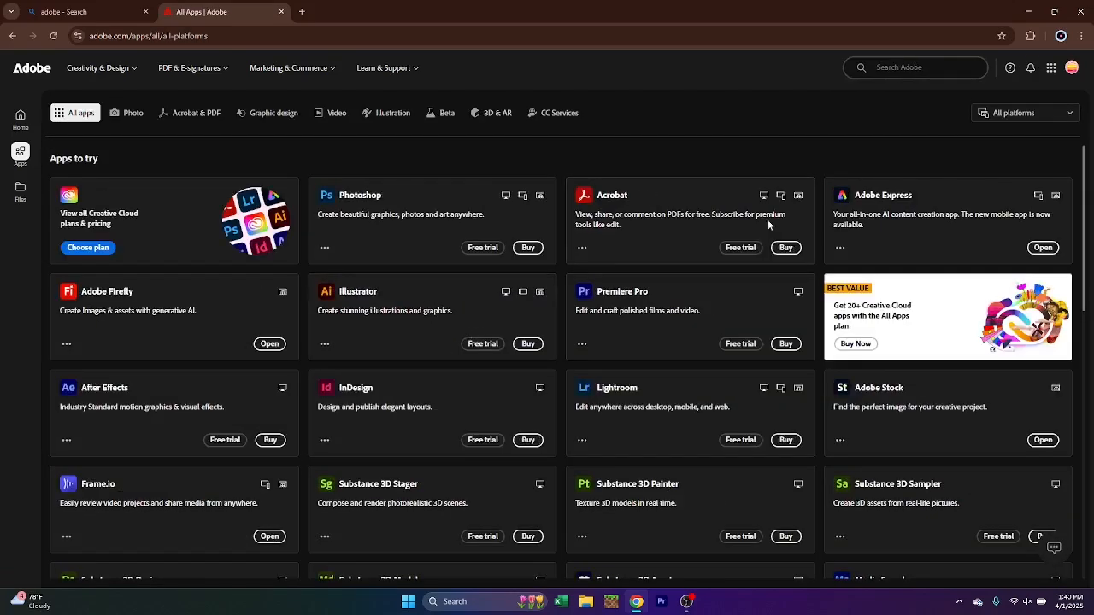
View the individual subscription plans for buying Premiere Pro on the Adobe site, and leave the browser
click(787, 344)
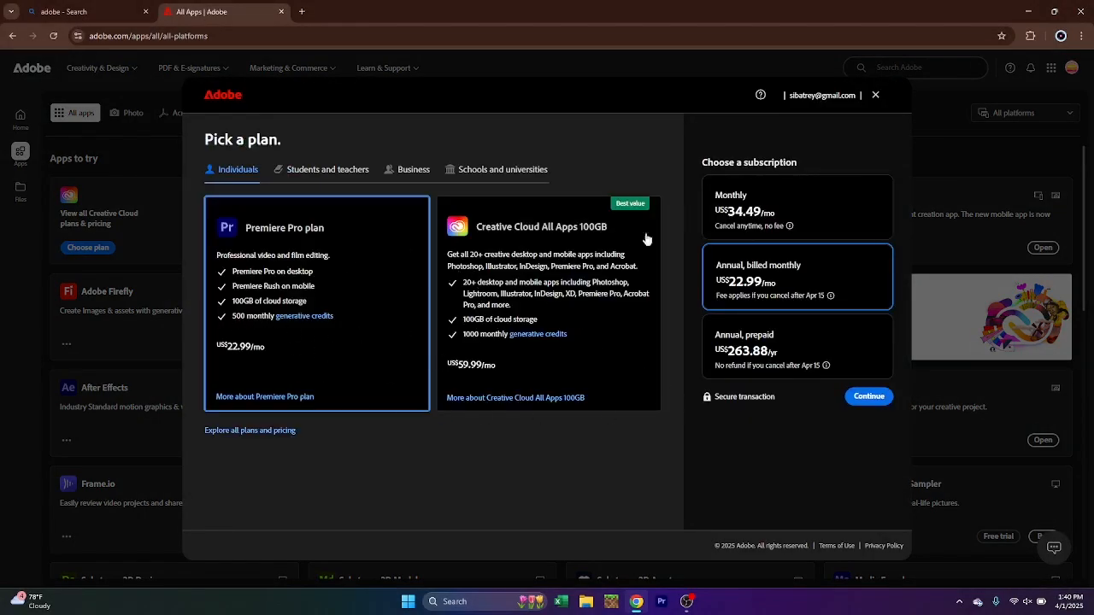
click(877, 94)
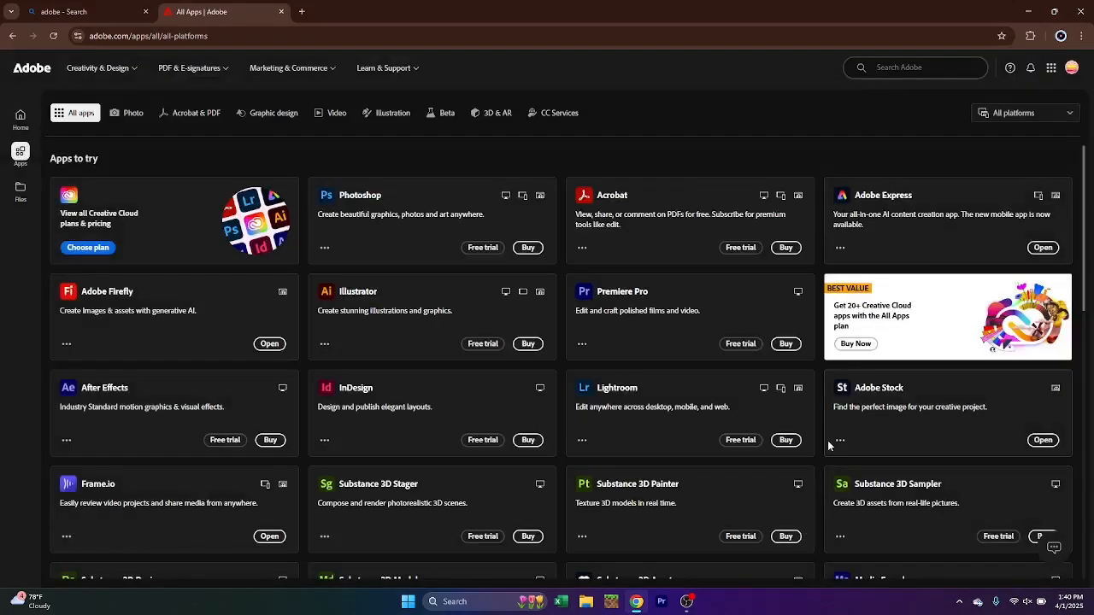
click(1076, 11)
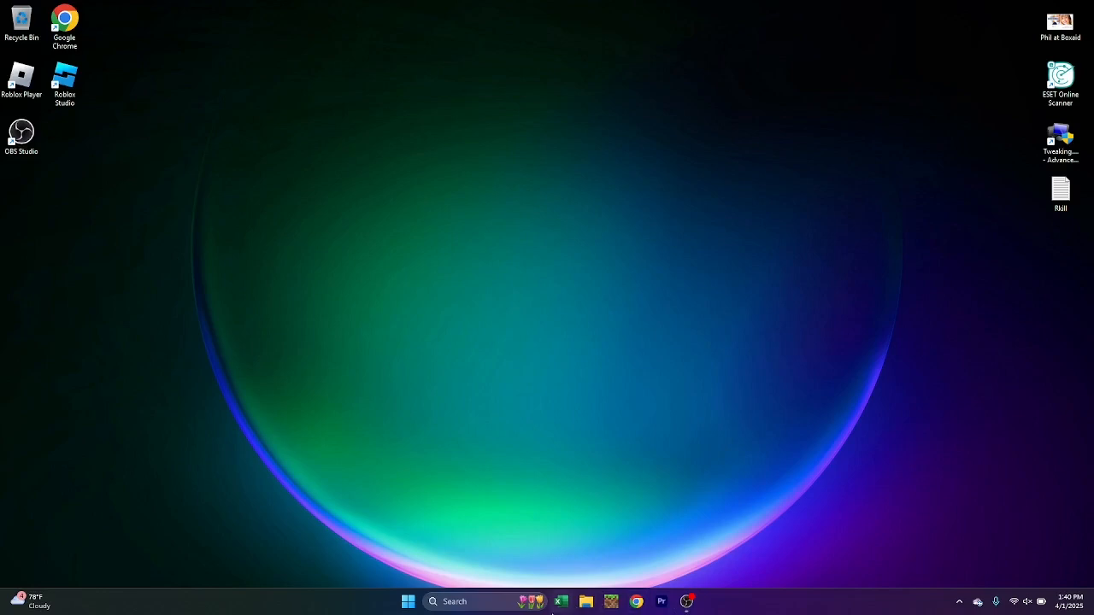
Switch to Premiere Pro and create a project named Untitled from the 9:55 MP4 video, with a new sequence, replacing the existing project file
click(661, 602)
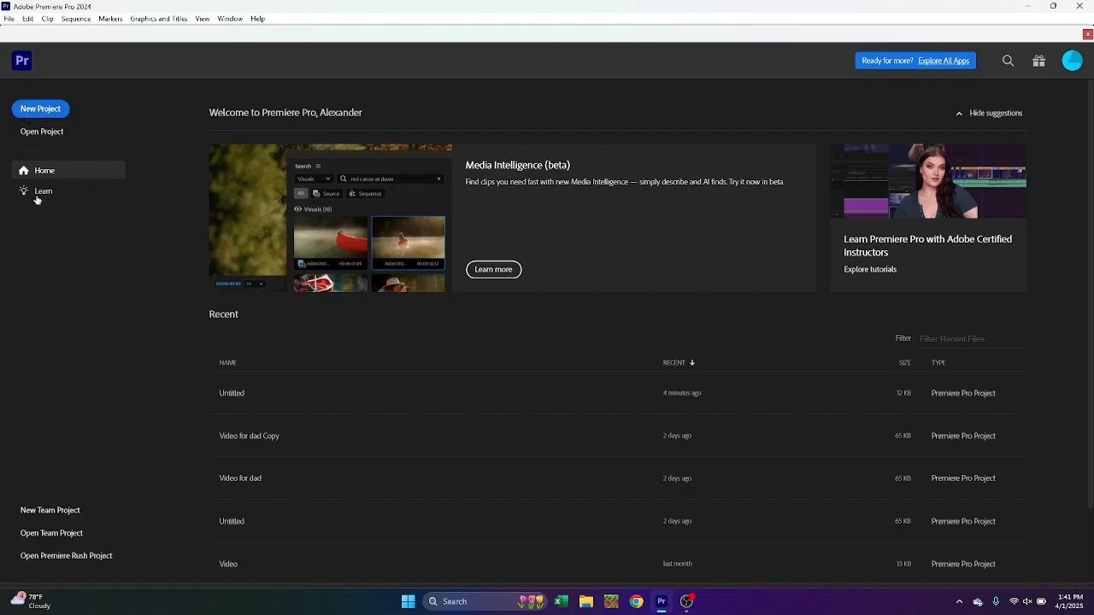
click(43, 109)
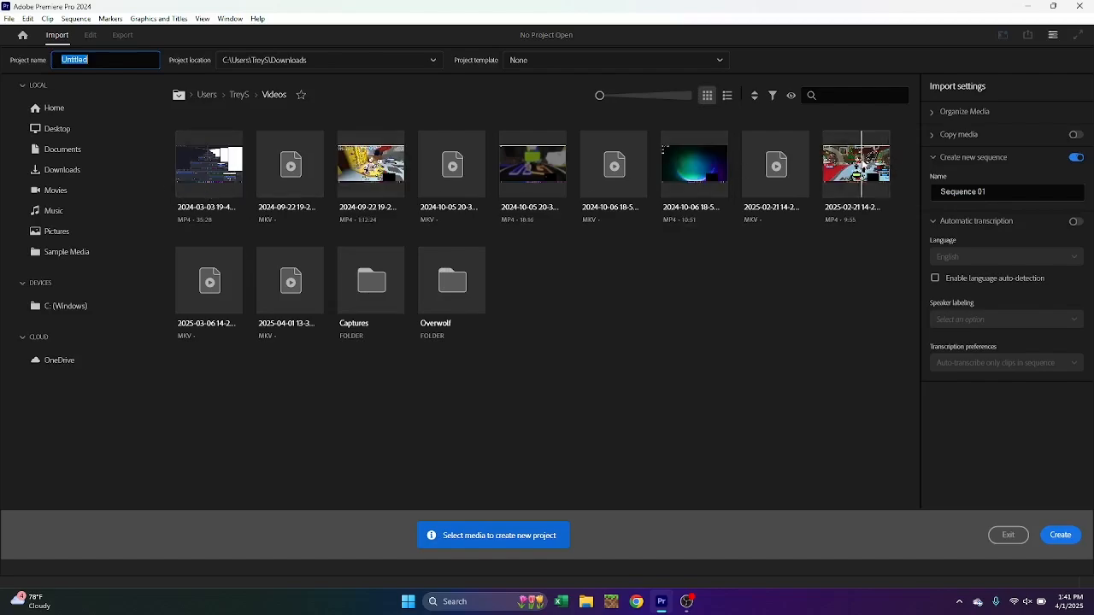
click(843, 167)
click(1053, 537)
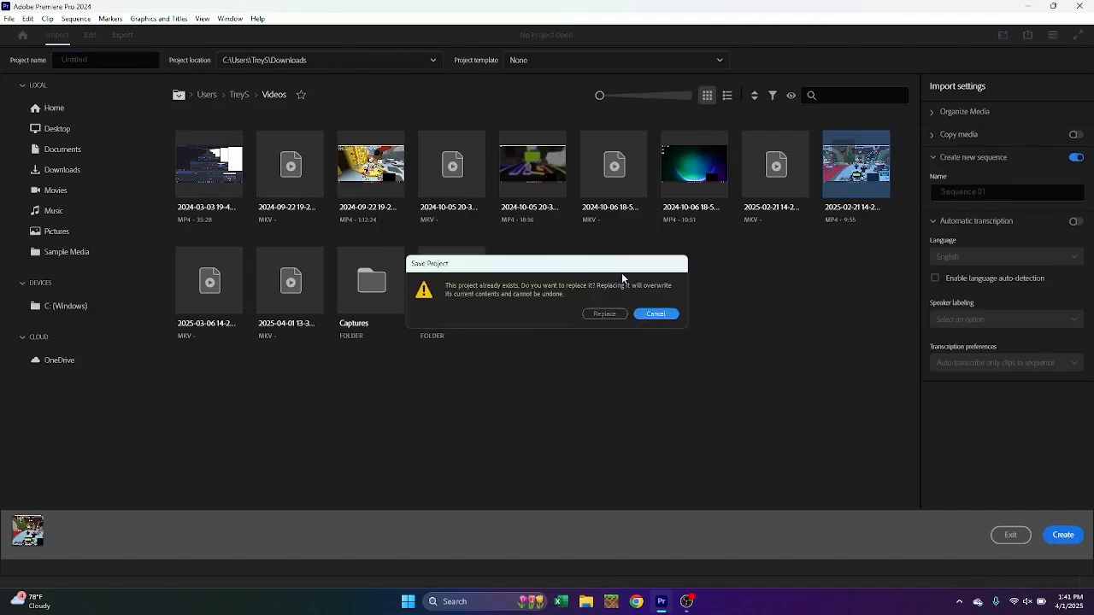
click(605, 314)
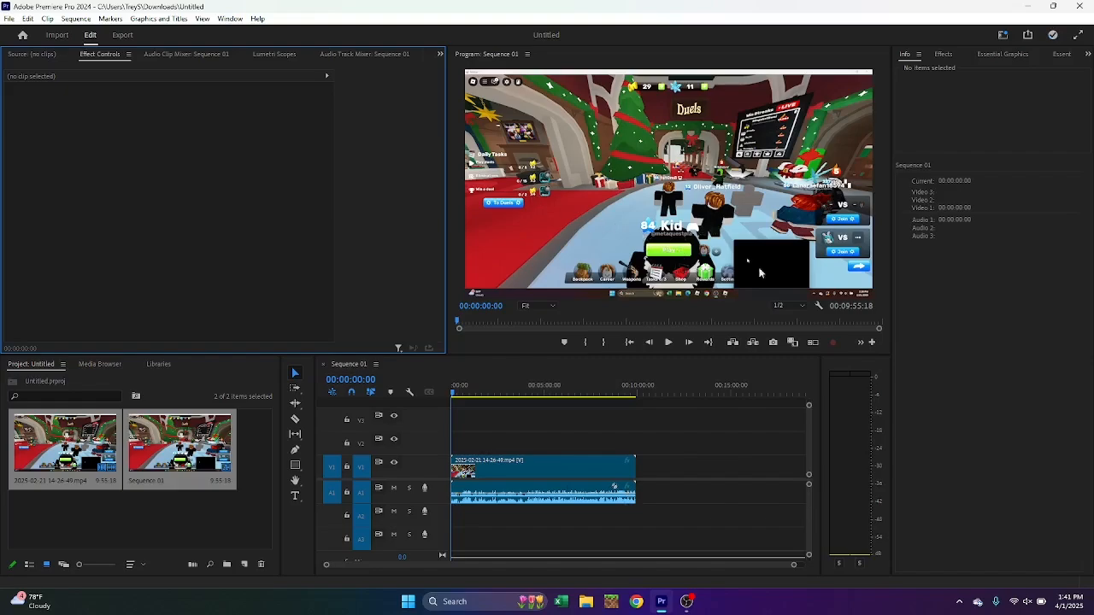
Preview the opening seconds of the sequence and return the playhead to the start
click(670, 342)
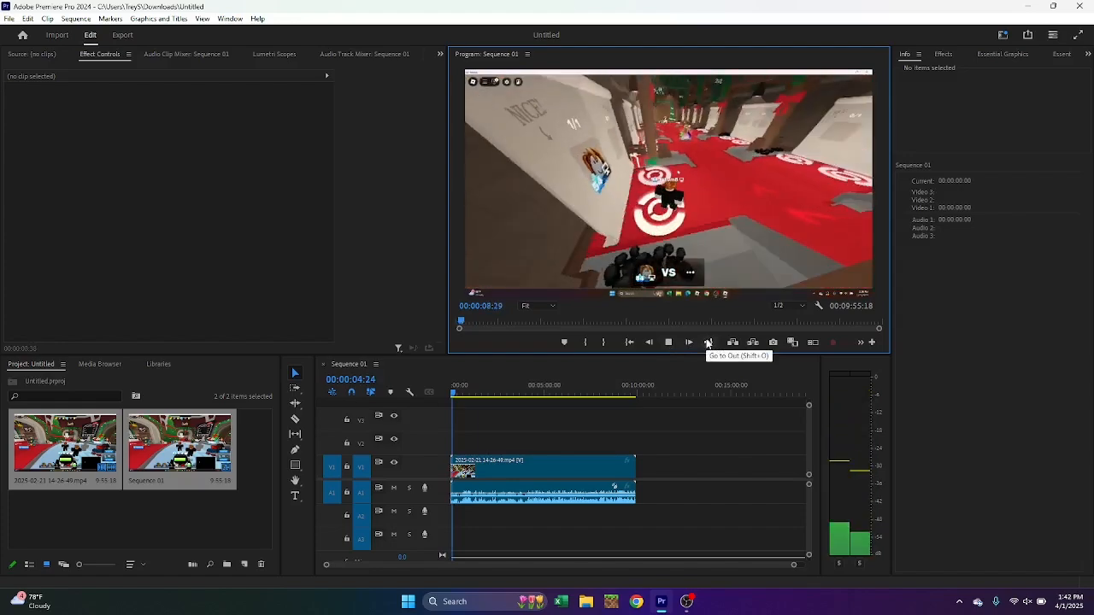
key(space)
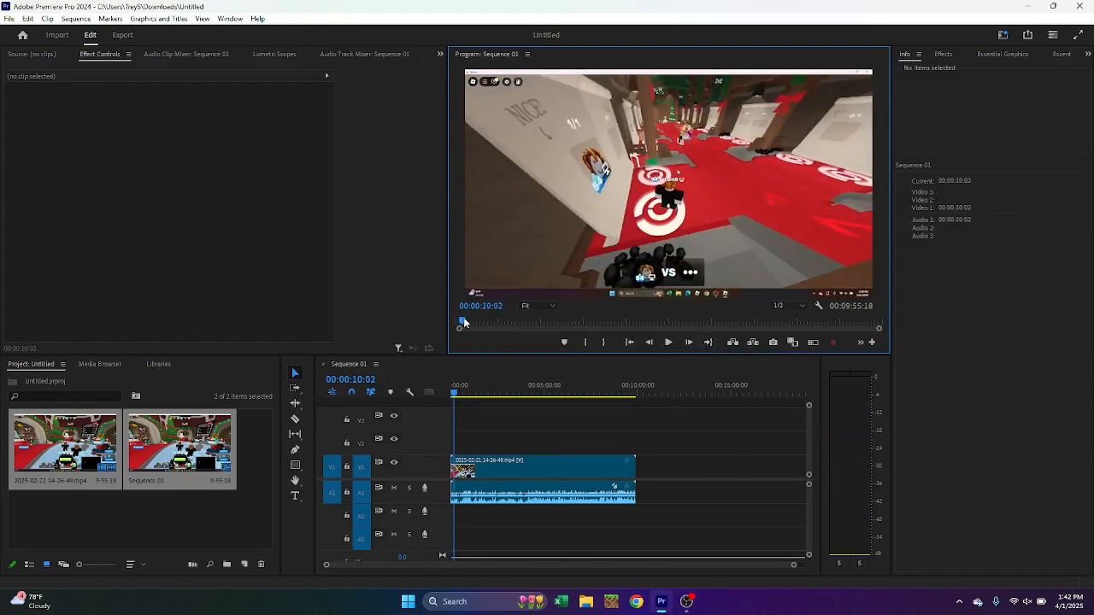
drag(464, 321, 453, 325)
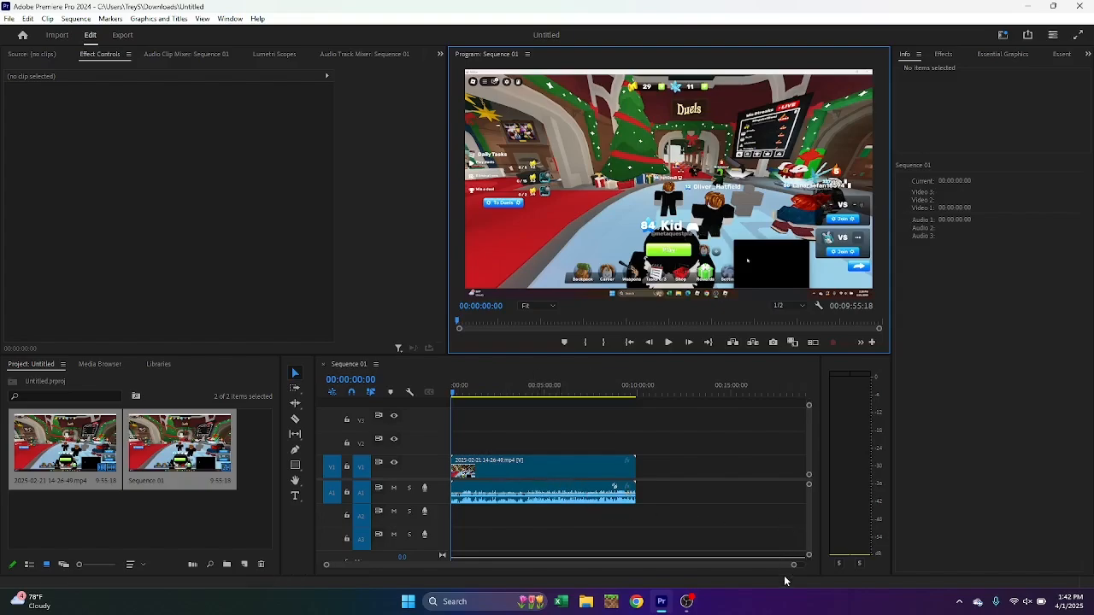
Play through the footage to the map loadout screen and split the clip at 00:03:57:40
drag(794, 566, 570, 564)
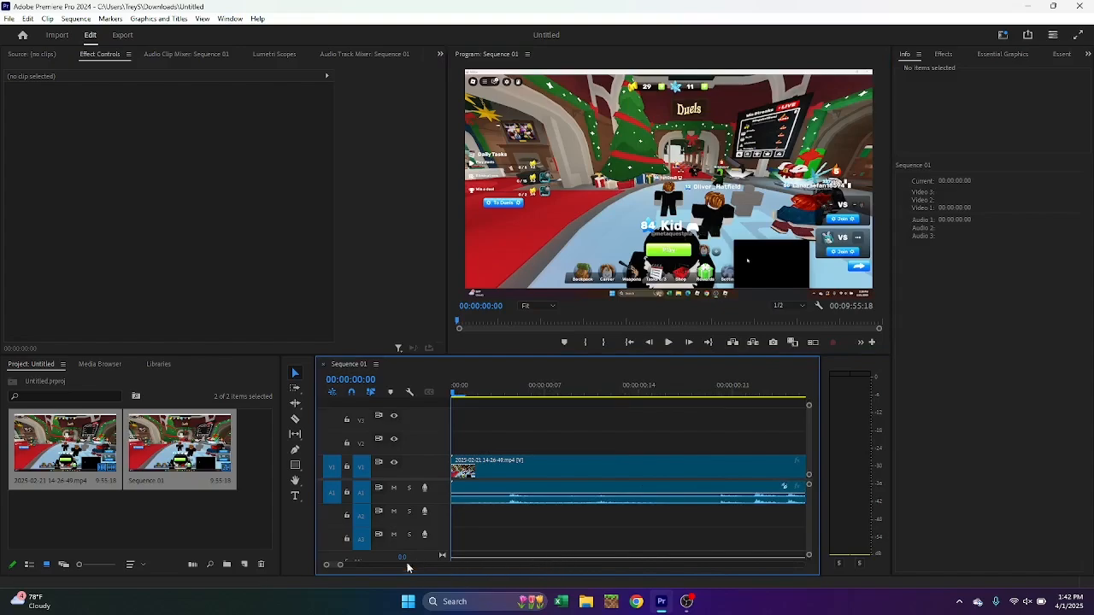
drag(339, 567, 430, 573)
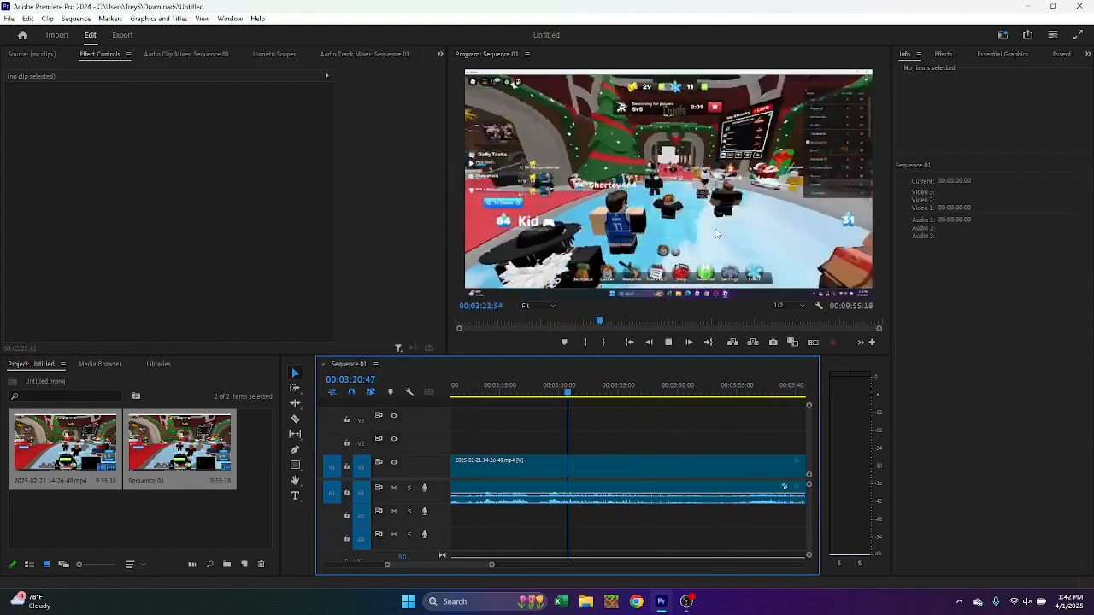
key(space)
key(space)
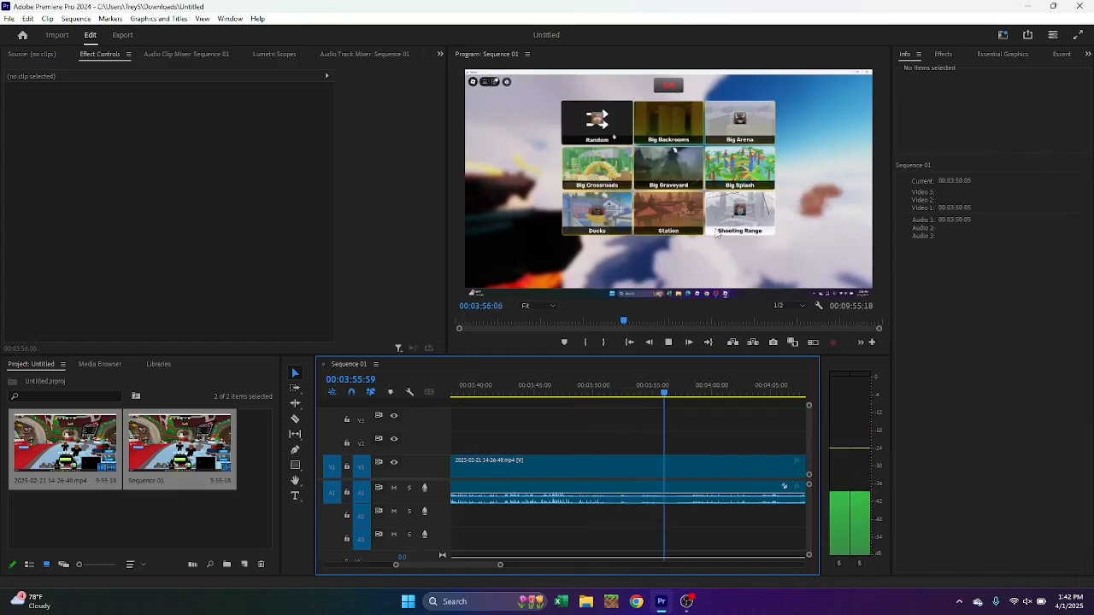
key(space)
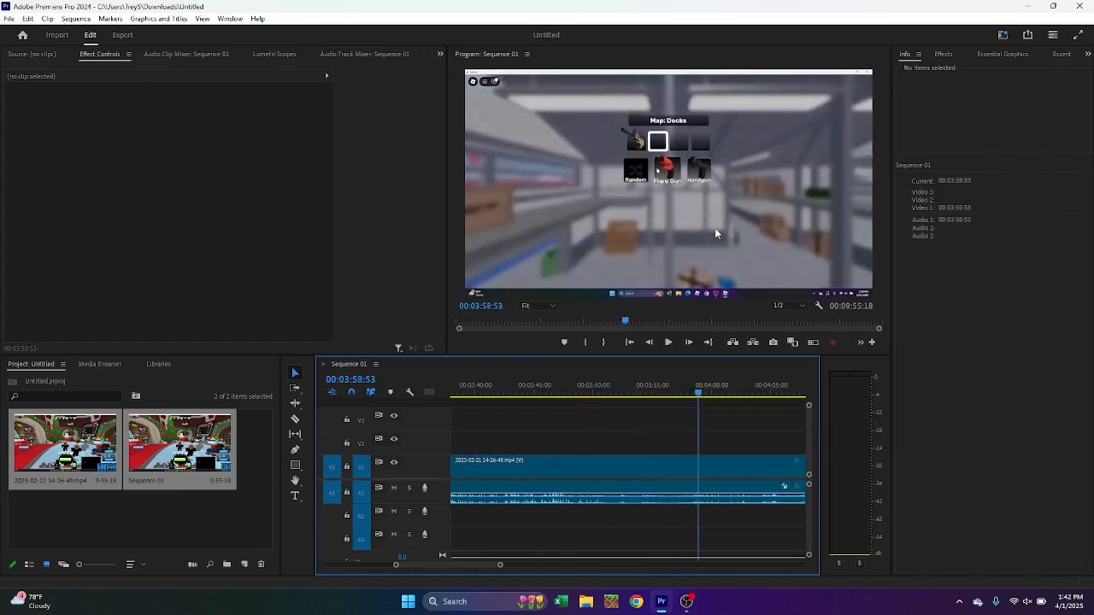
key(j)
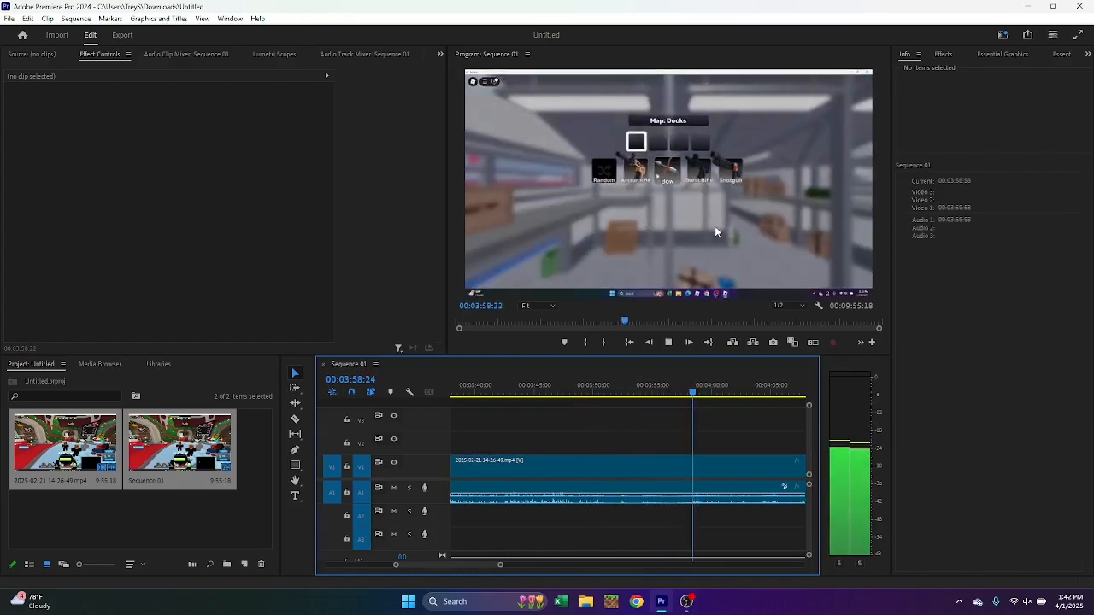
key(space)
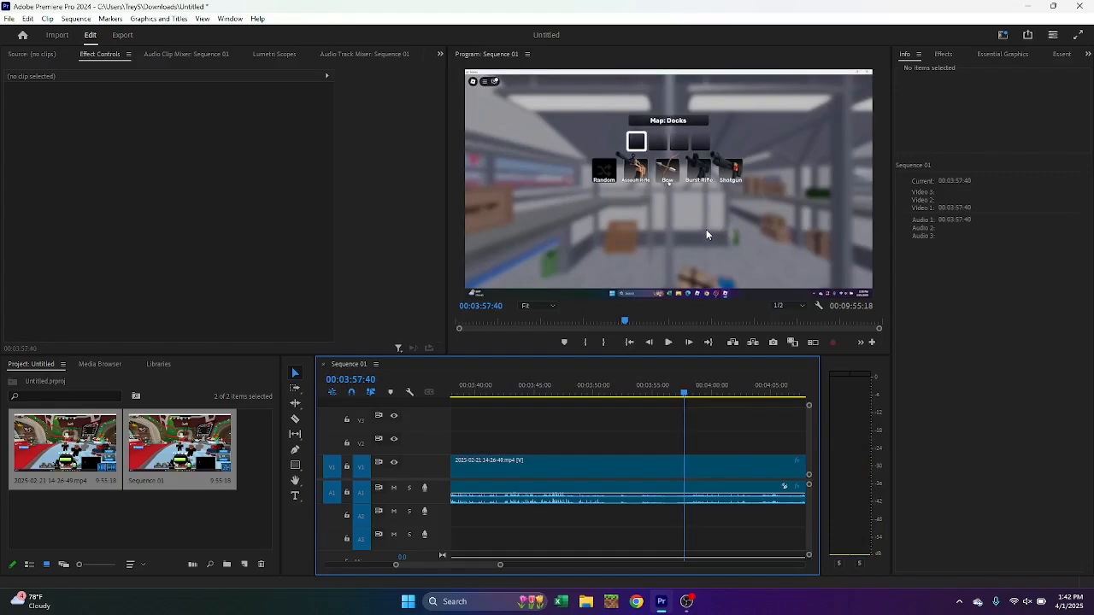
key(ctrl+k)
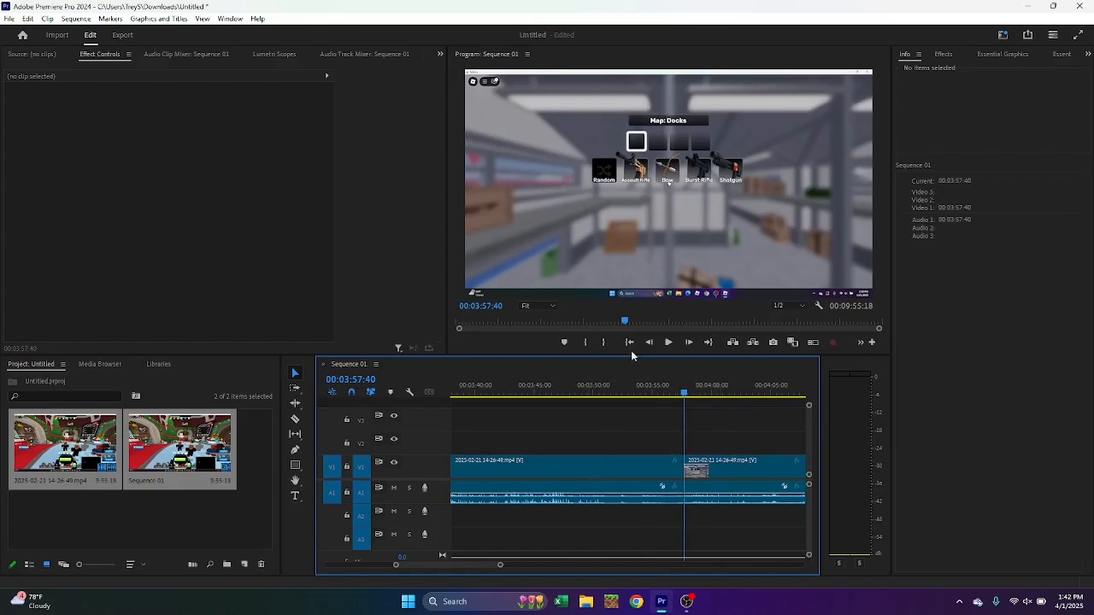
Delete the first clip segment, before the cut, from the timeline
drag(501, 565, 671, 566)
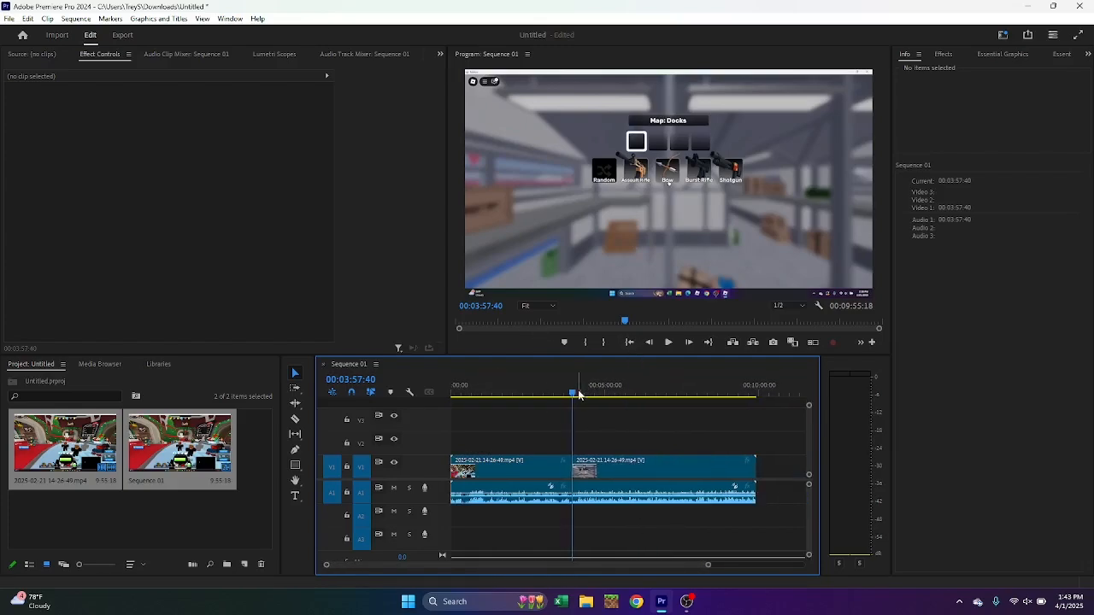
drag(578, 394, 582, 394)
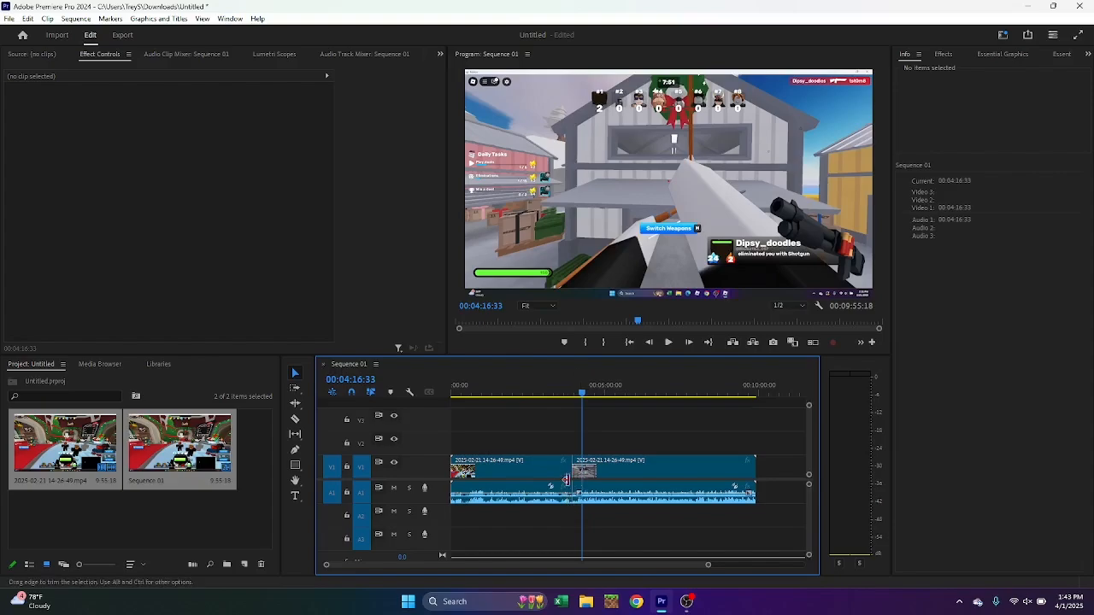
click(571, 479)
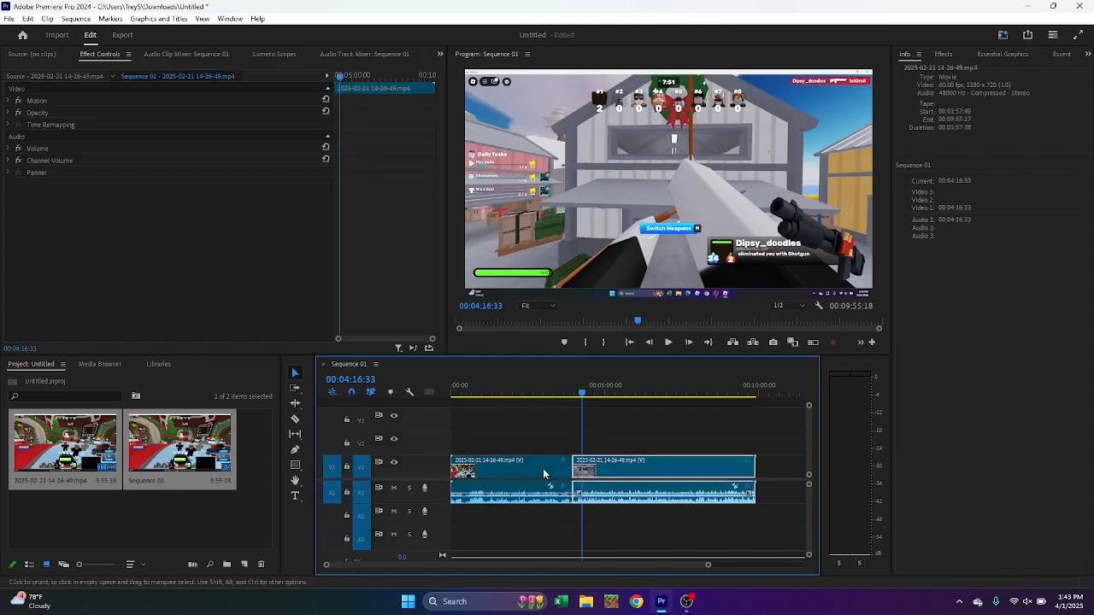
click(621, 470)
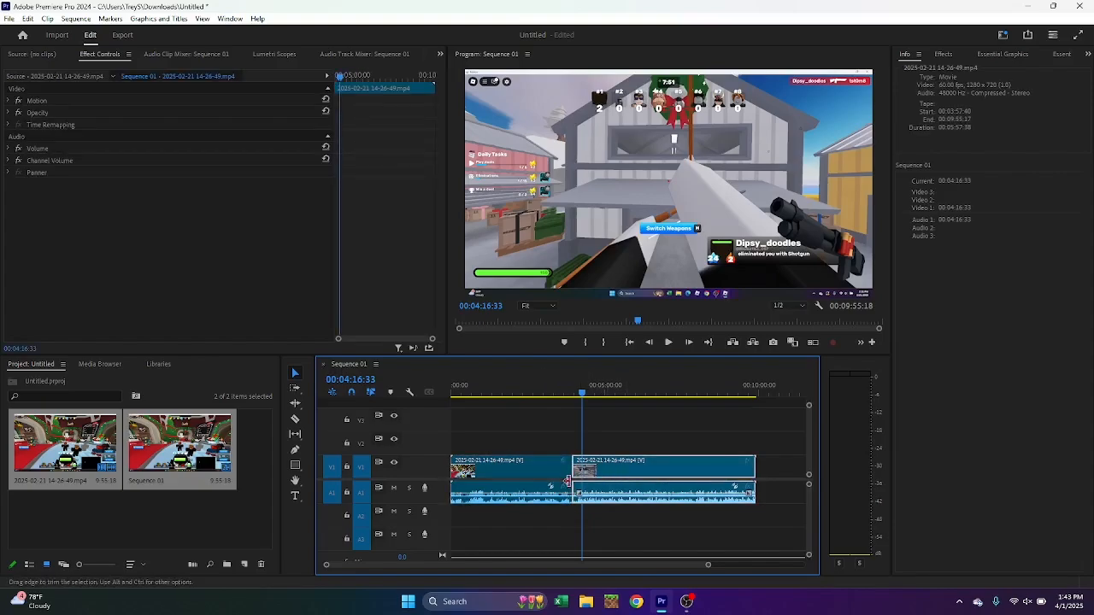
click(526, 472)
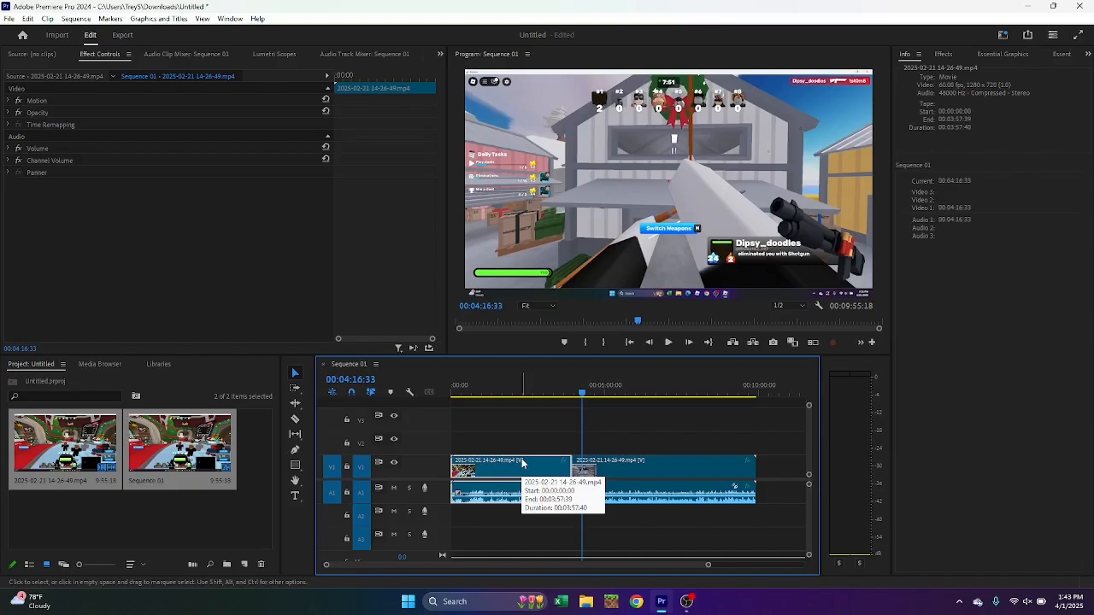
key(Delete)
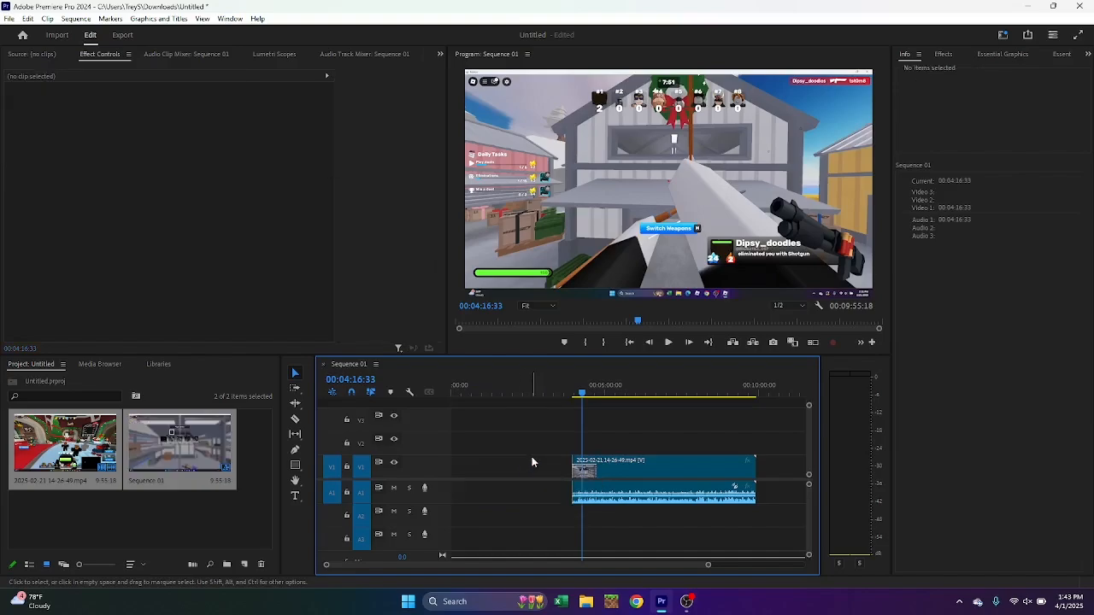
Move the remaining clip to the start of the timeline and return the playhead to 00:00:00:00
drag(638, 475, 518, 482)
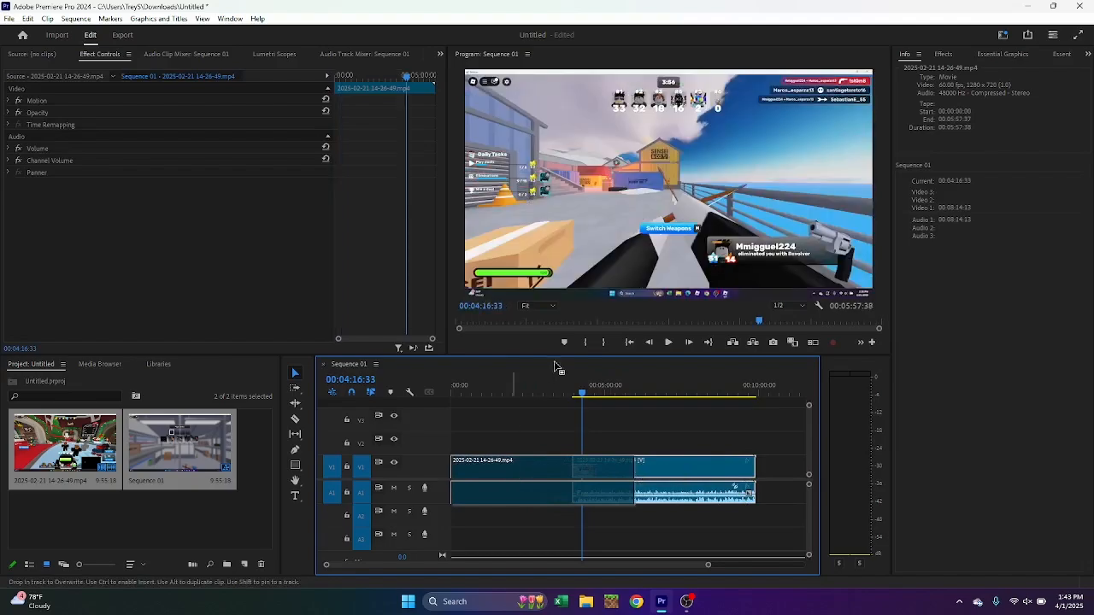
drag(584, 397, 370, 379)
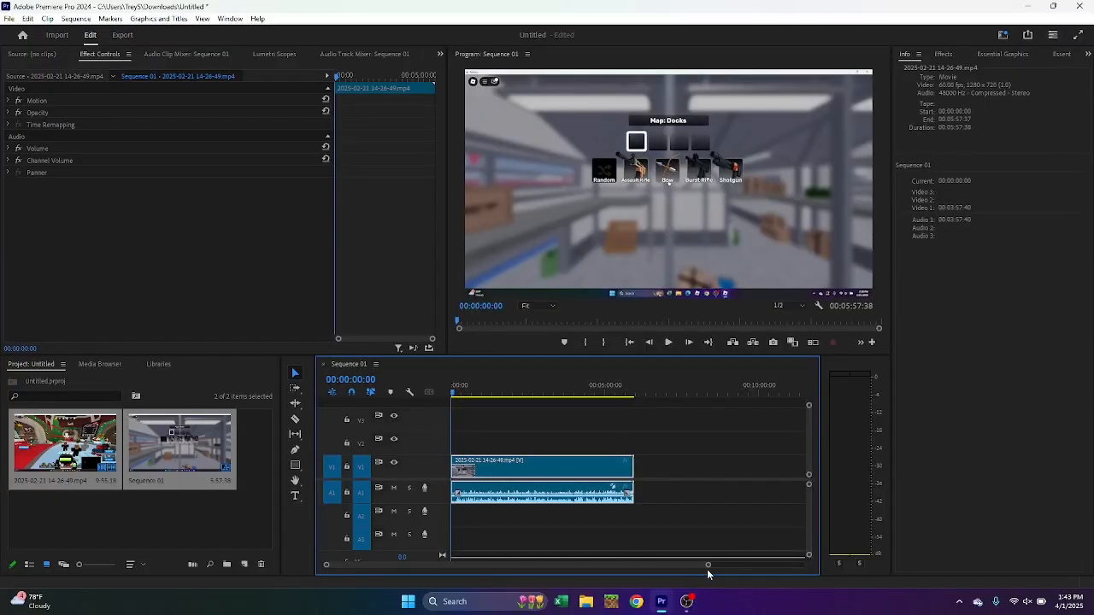
drag(708, 568, 654, 567)
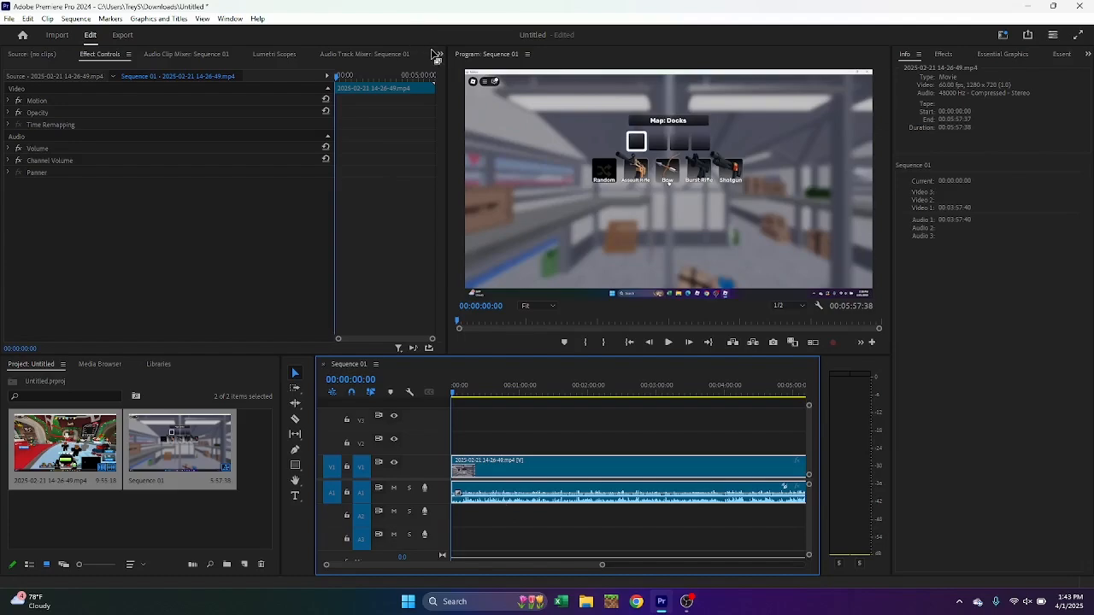
Start creating captions from a transcript of the sequence's audio
click(438, 55)
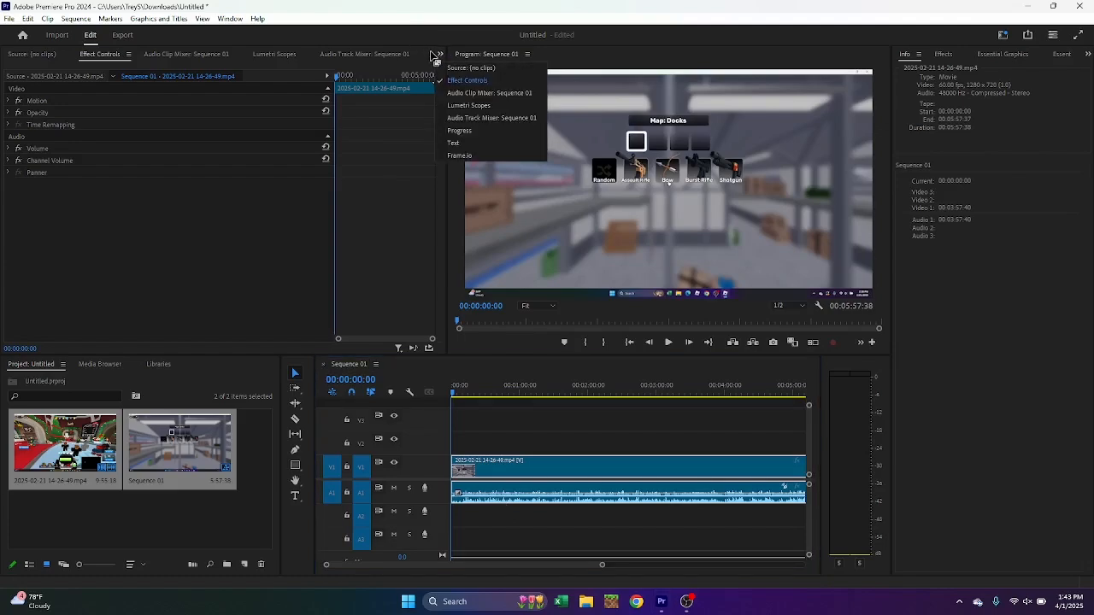
click(467, 147)
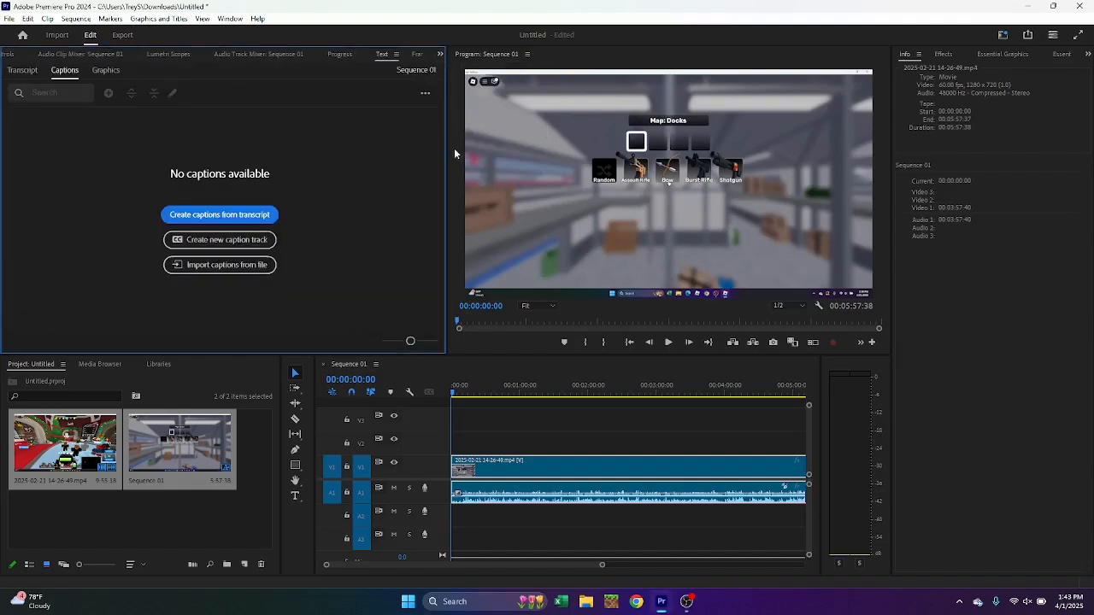
click(548, 515)
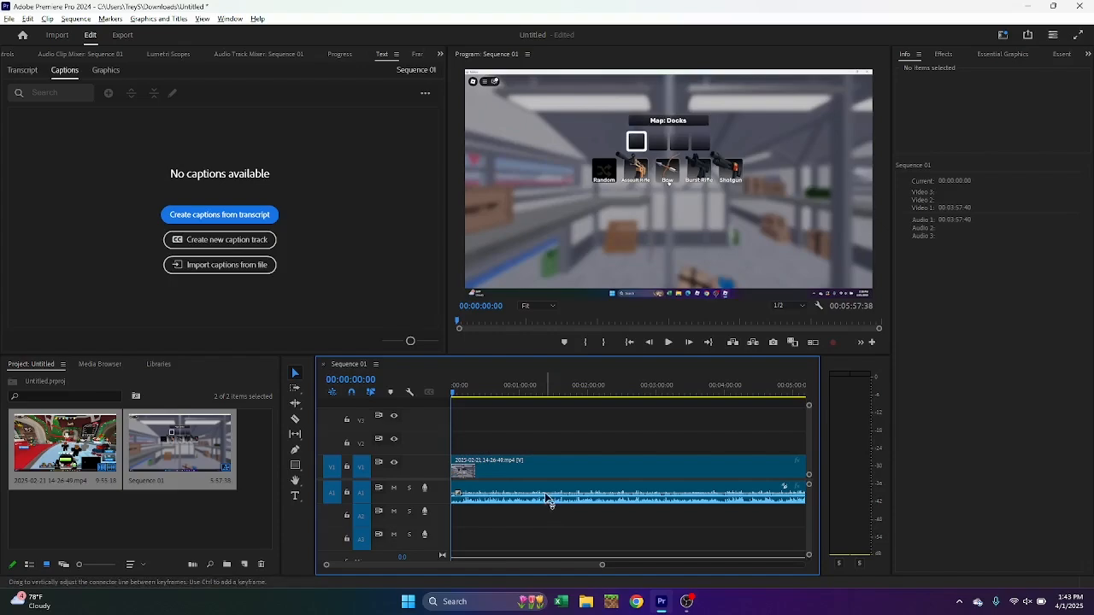
click(547, 498)
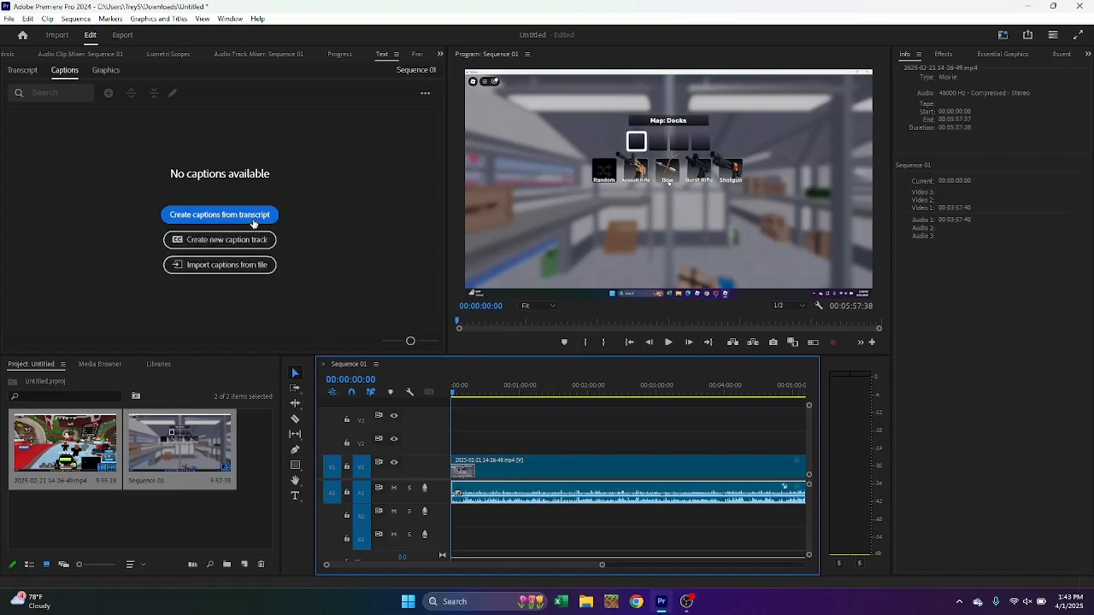
click(253, 217)
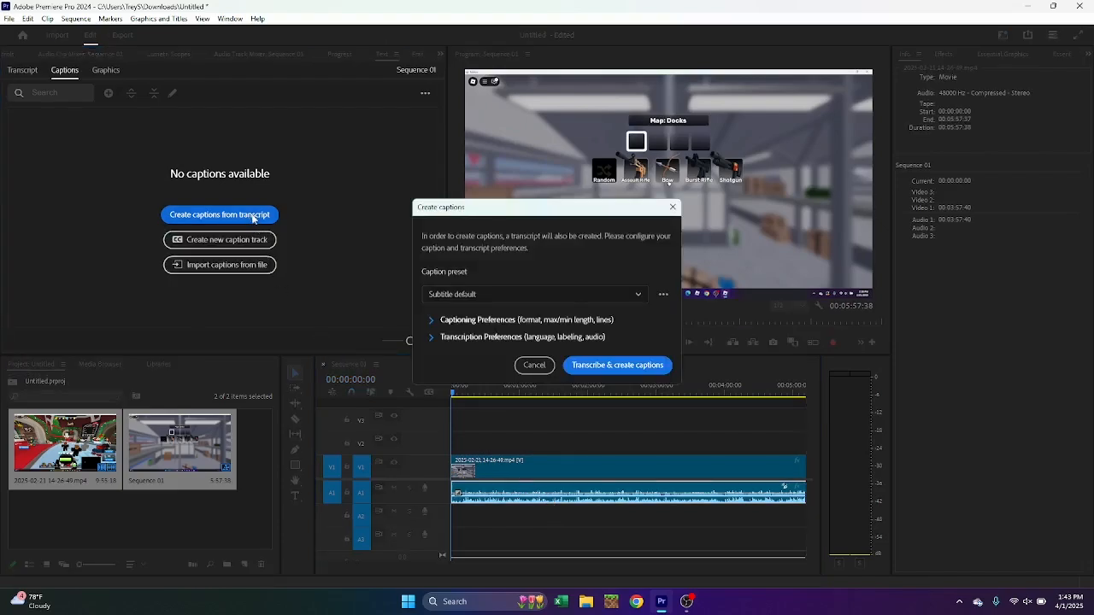
Set the captions' maximum length to 10 characters and minimum duration to its lowest value, and transcribe and create them
click(434, 322)
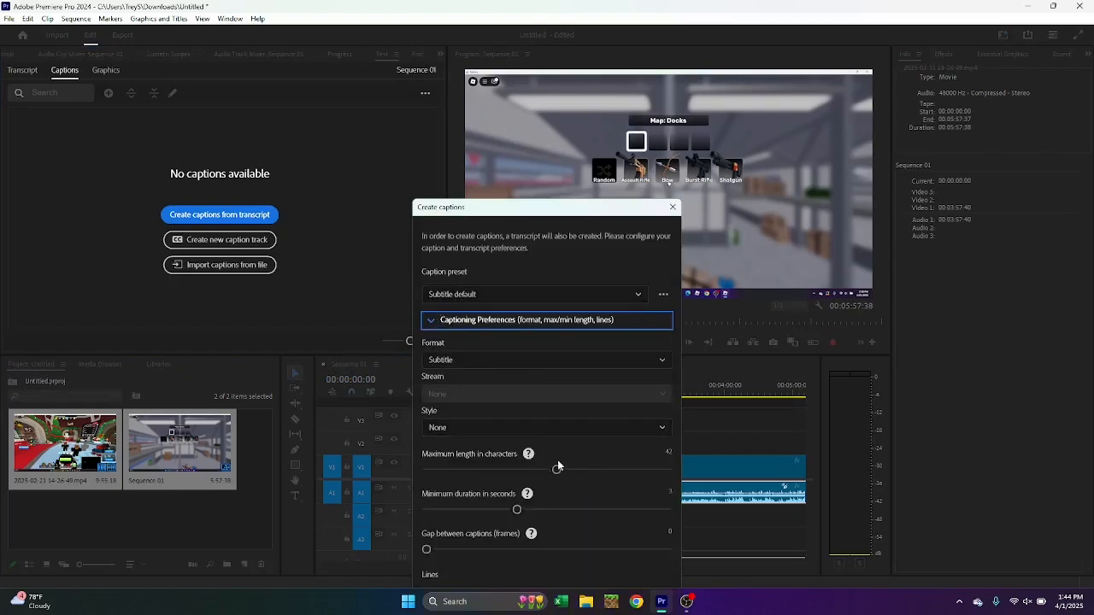
drag(557, 466, 433, 473)
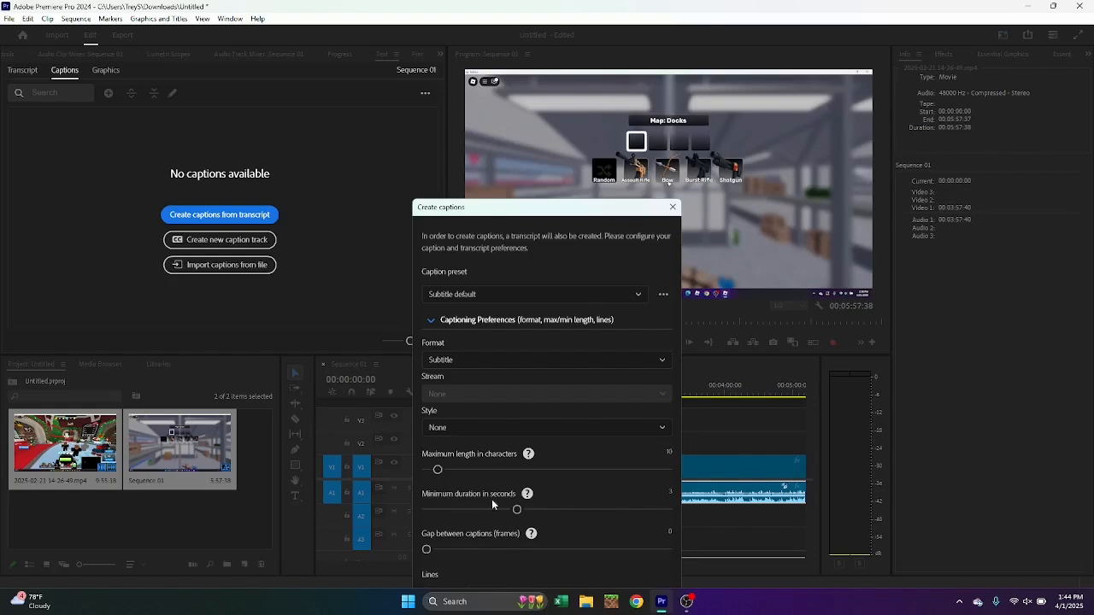
drag(516, 508, 396, 507)
click(432, 322)
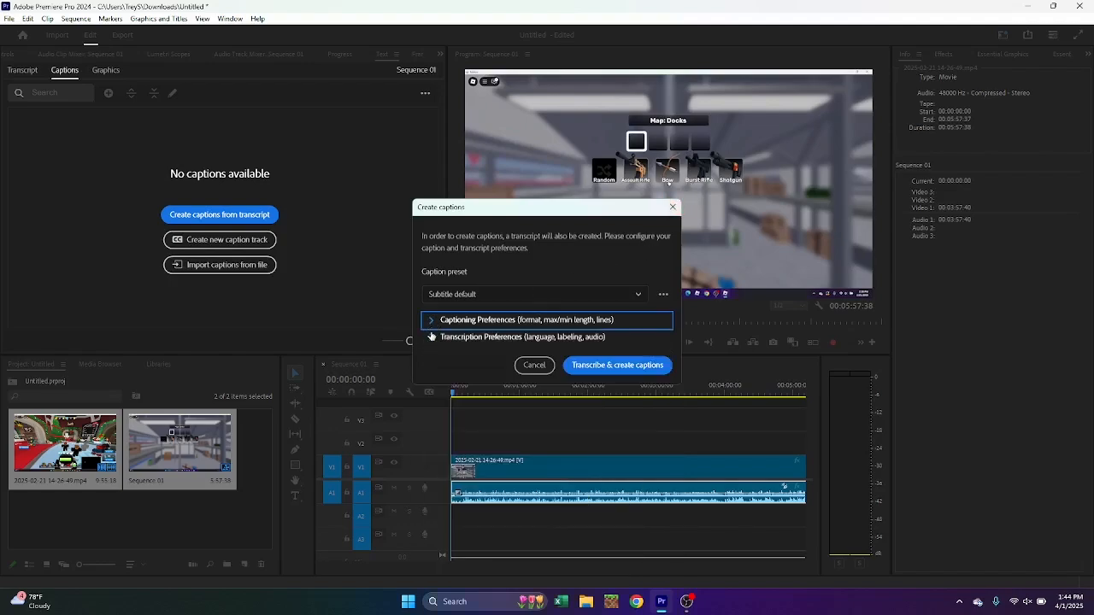
click(598, 365)
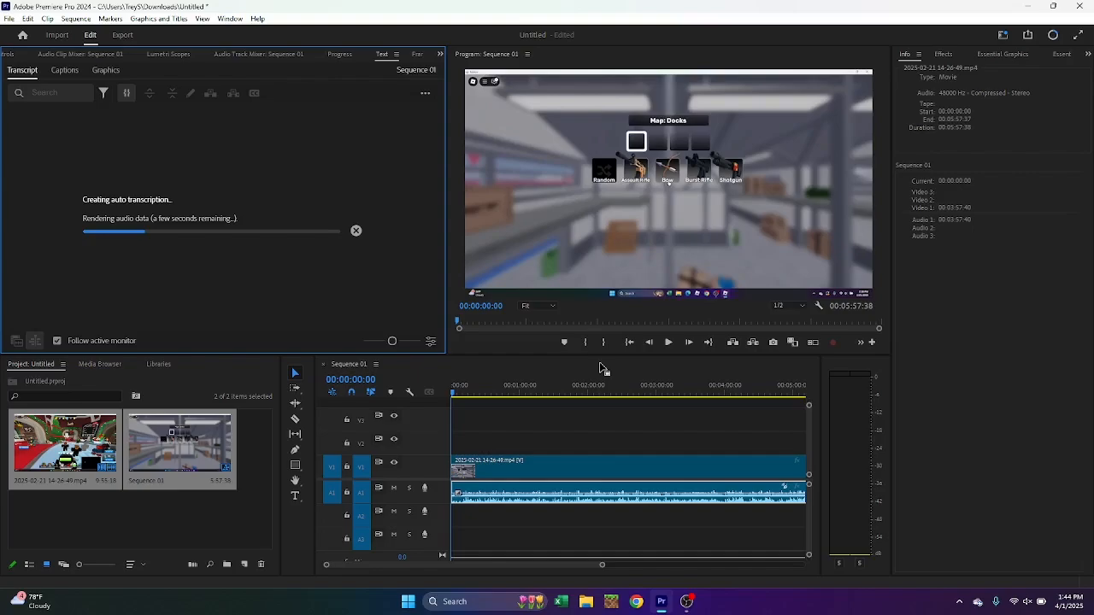
click(587, 371)
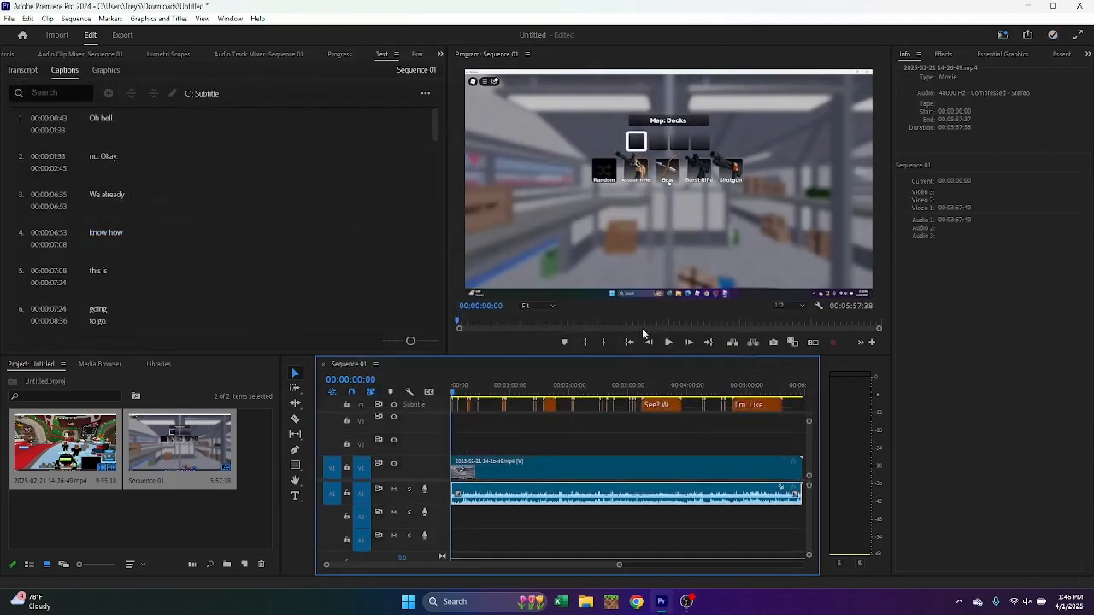
Play the opening of the sequence to check the captions against the audio, and return the playhead to 00:00:00:00
click(669, 343)
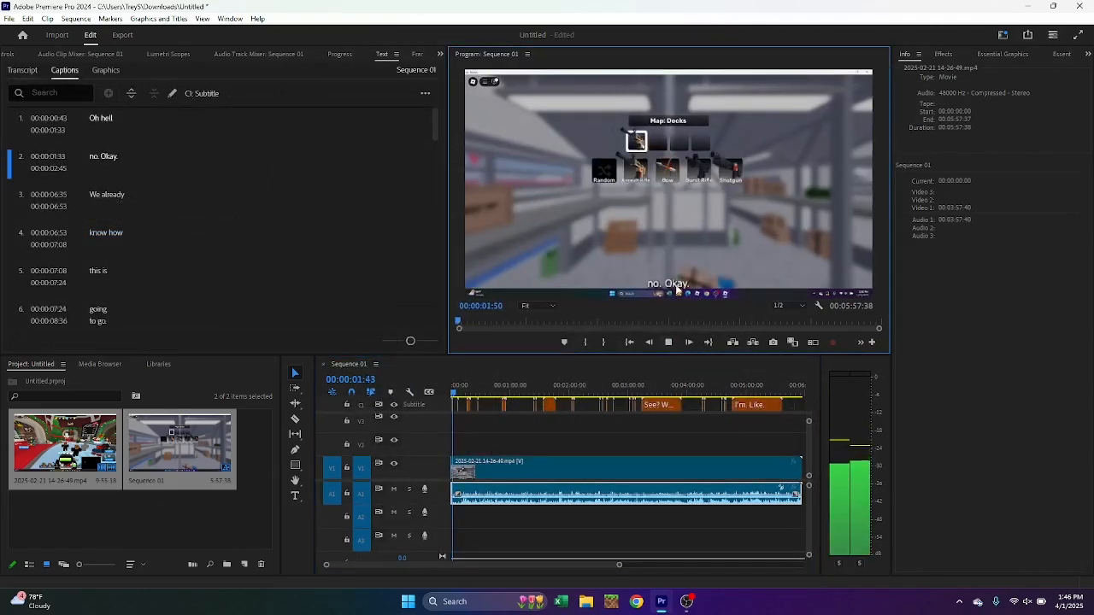
click(668, 342)
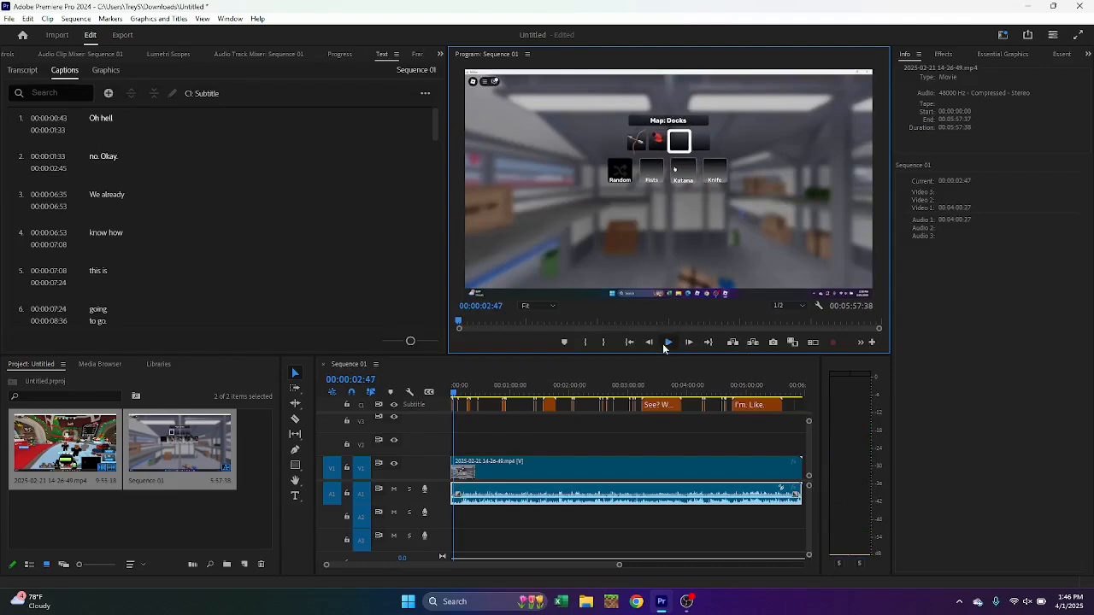
click(666, 343)
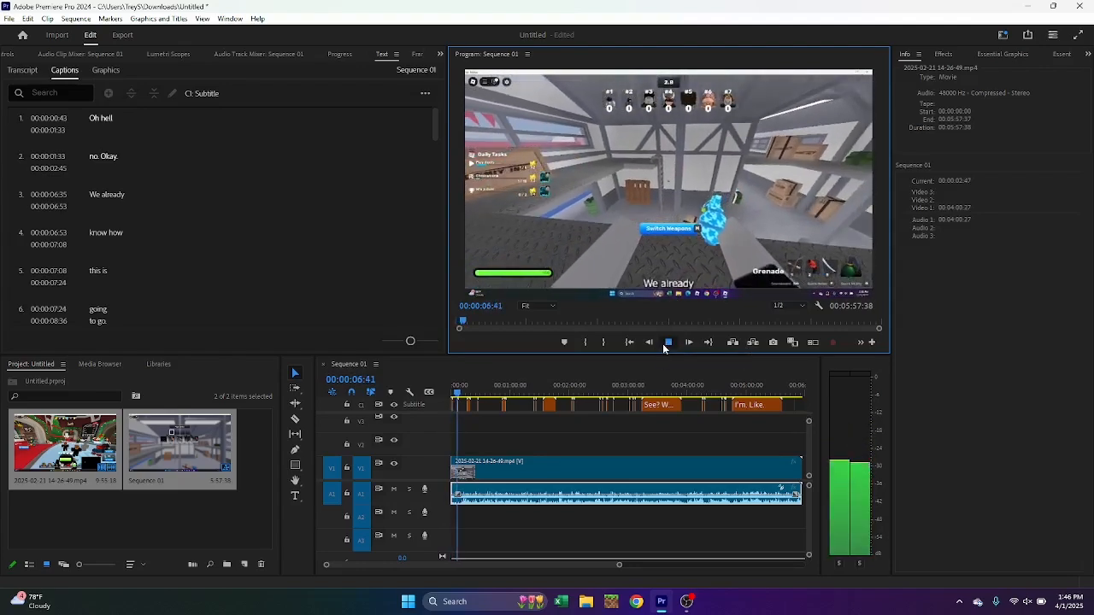
click(663, 344)
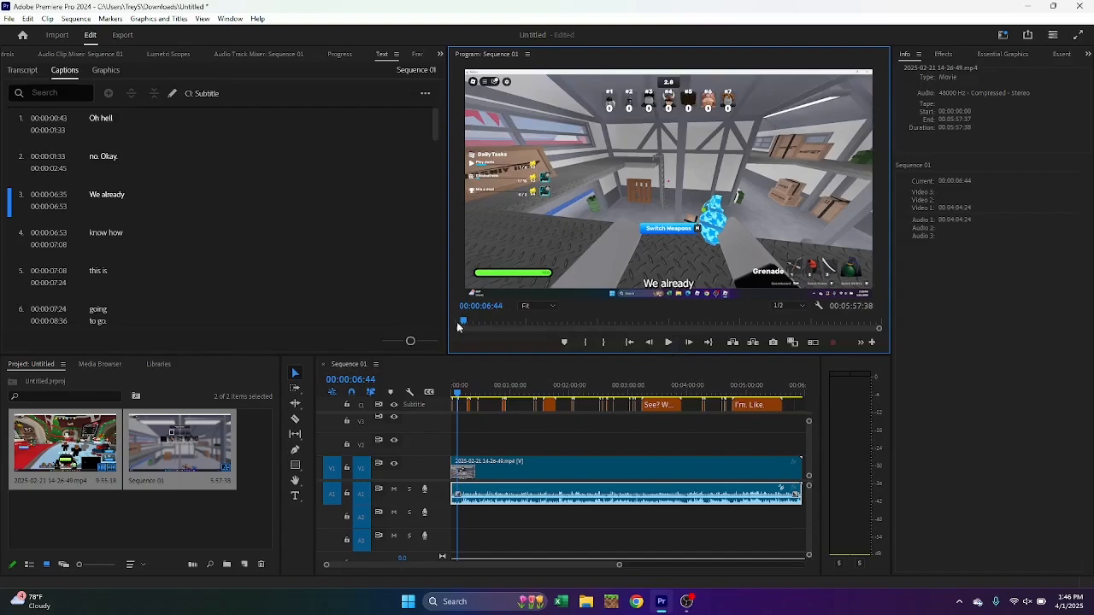
key(Home)
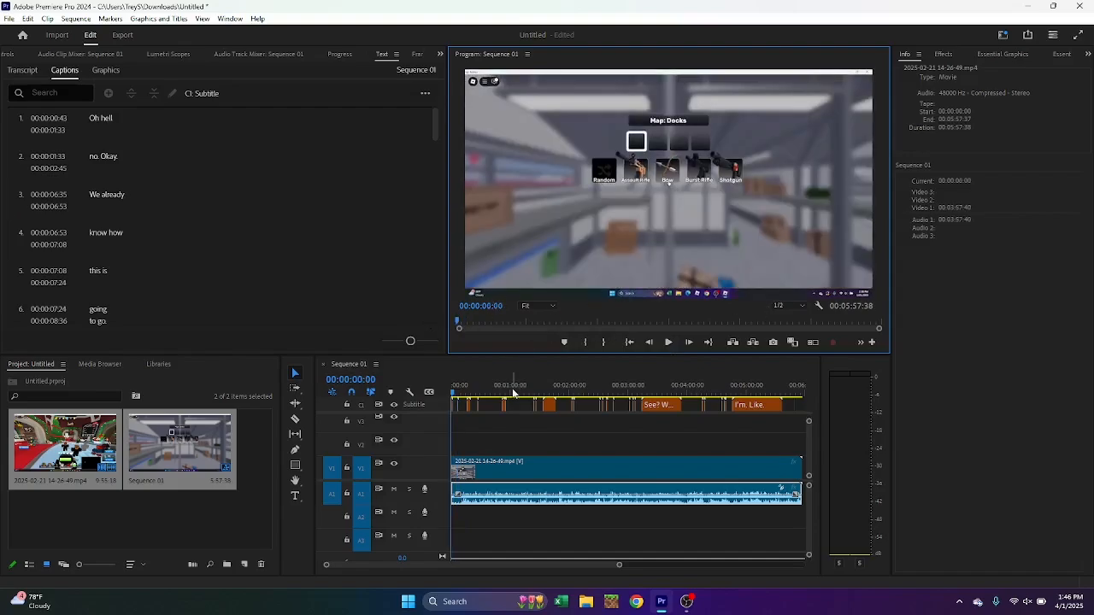
drag(452, 394, 734, 381)
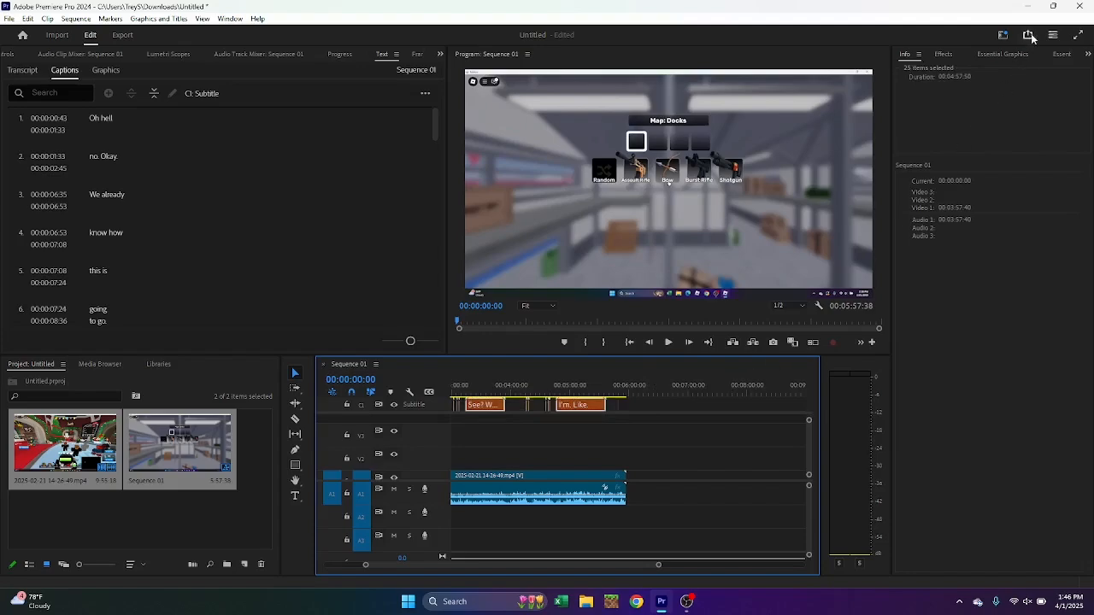
click(942, 54)
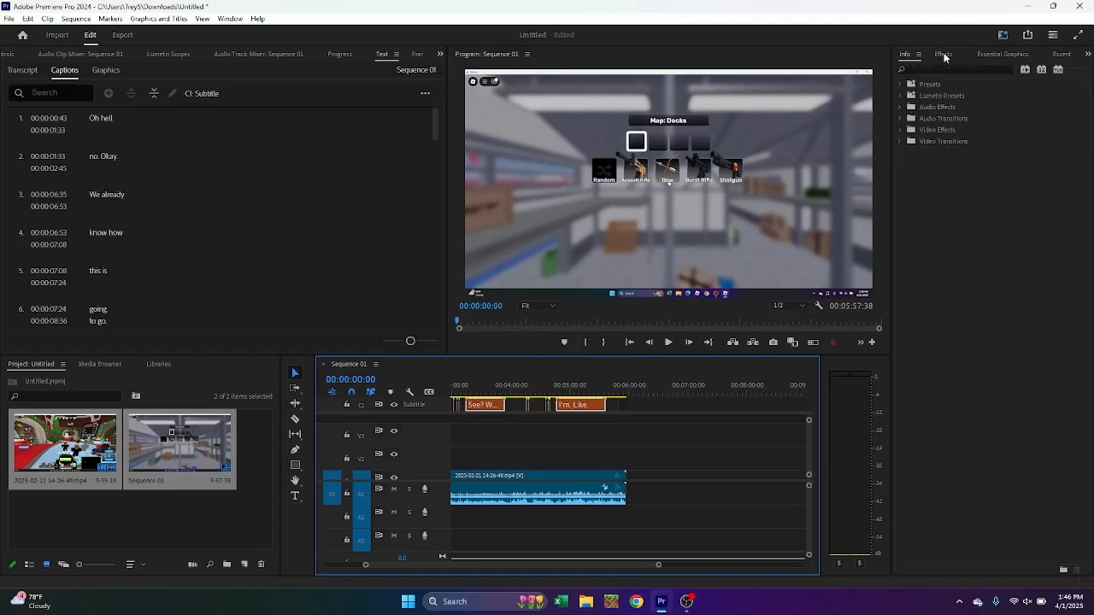
click(989, 55)
click(1053, 54)
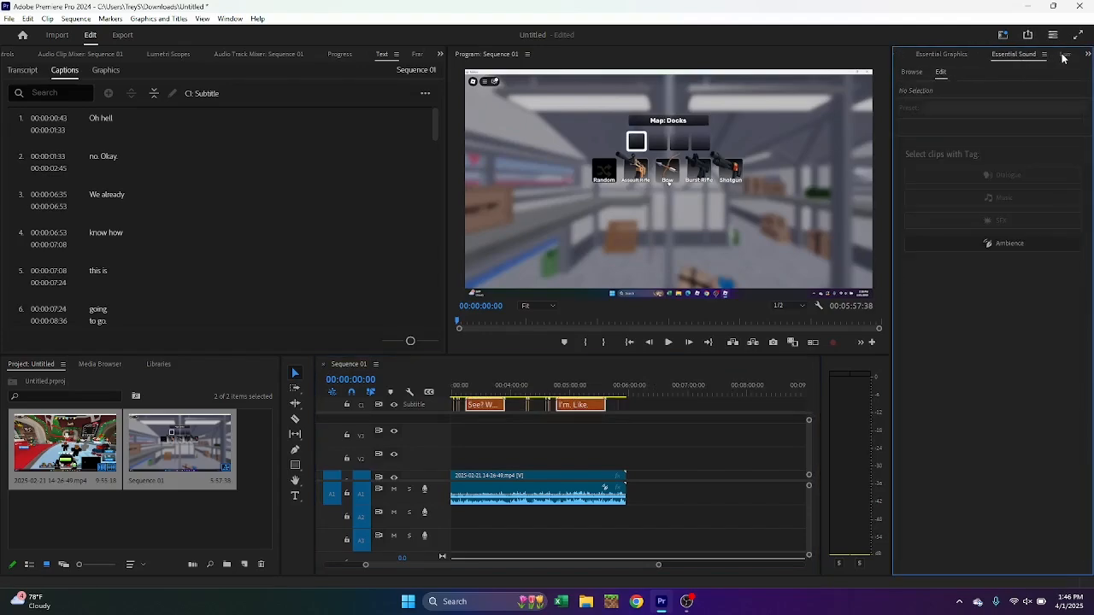
click(1063, 55)
click(1064, 56)
click(1064, 55)
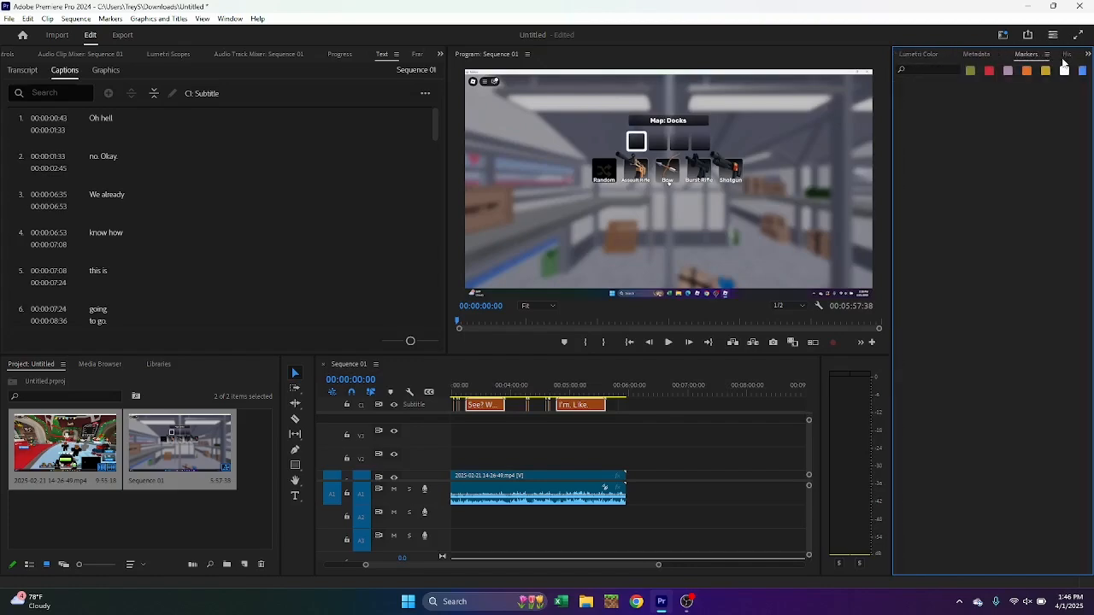
click(1064, 57)
click(1063, 57)
click(1062, 57)
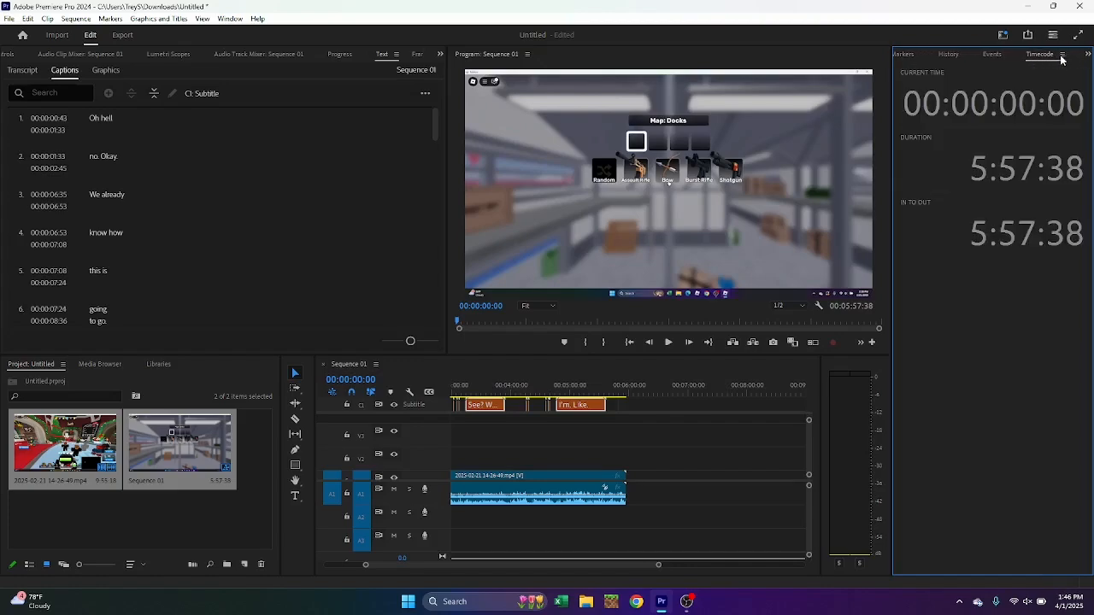
click(920, 59)
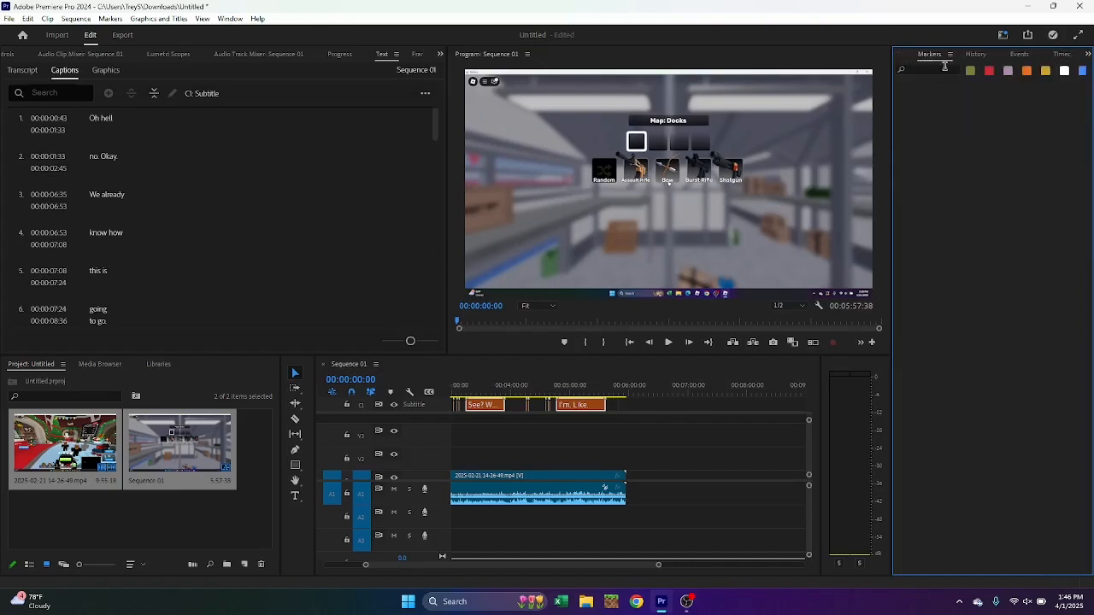
click(529, 437)
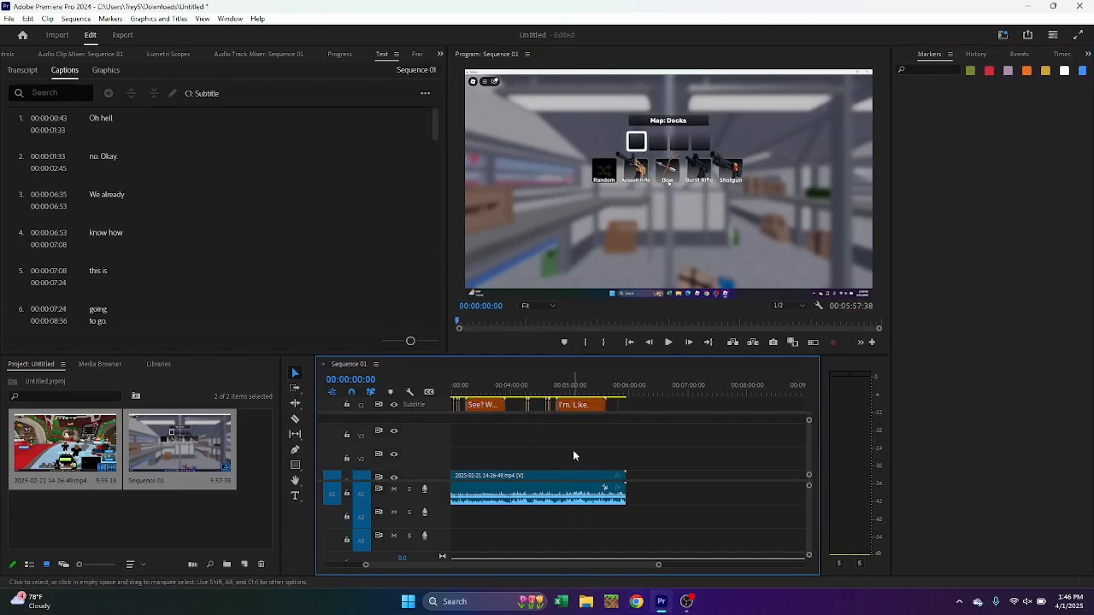
scroll(525, 463, up, 5)
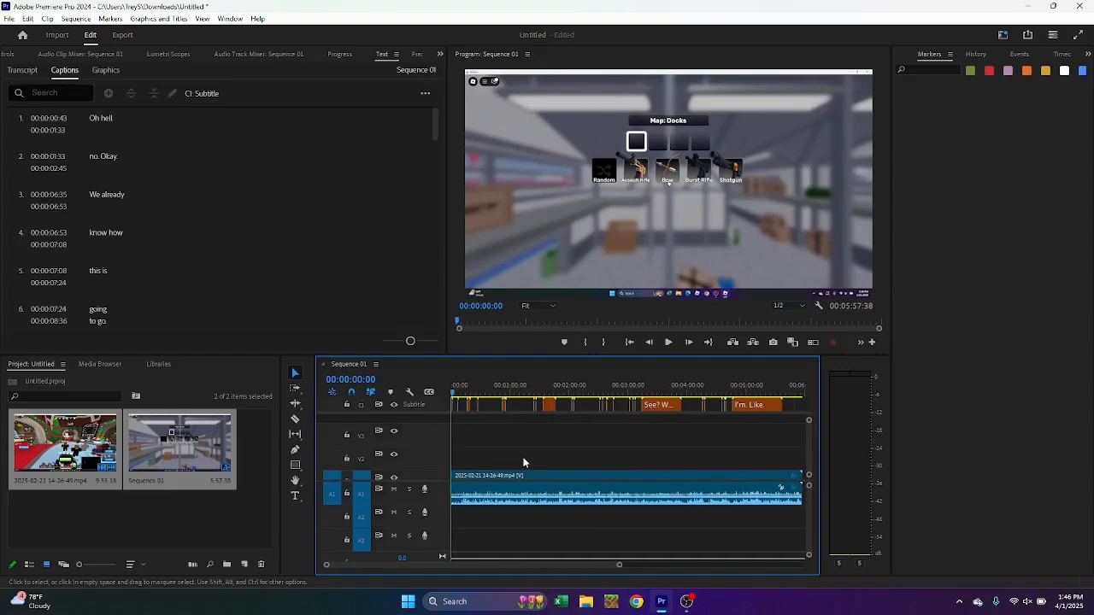
scroll(525, 463, up, 2)
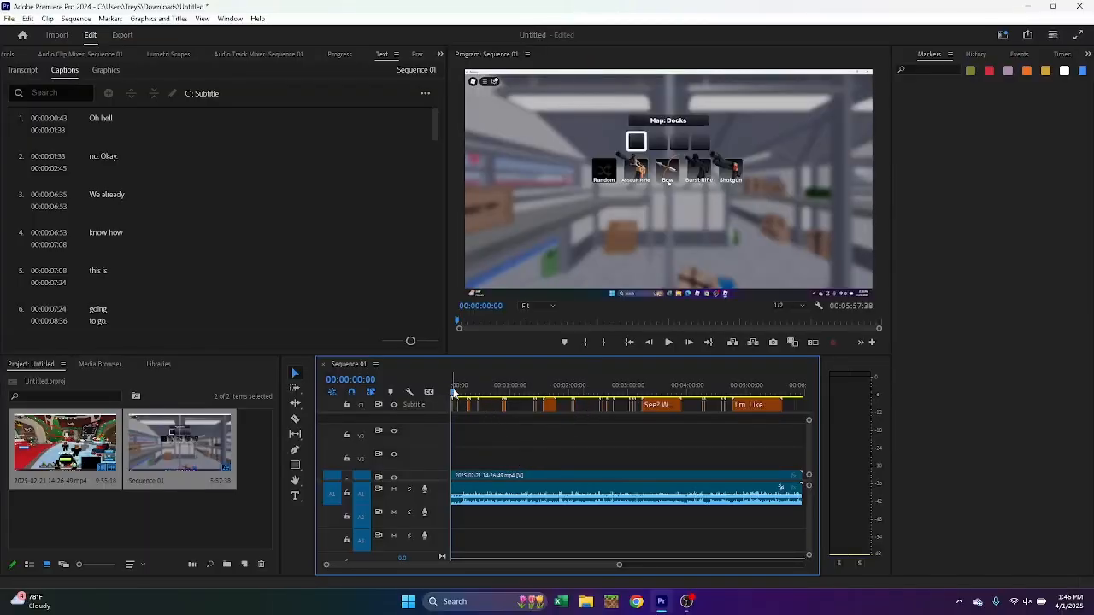
Play the sequence and cut the gameplay clip at 00:00:16:52 and again at 00:00:19:01
mouse_move(452, 398)
mouse_down()
mouse_move(483, 401)
mouse_move(469, 403)
mouse_up()
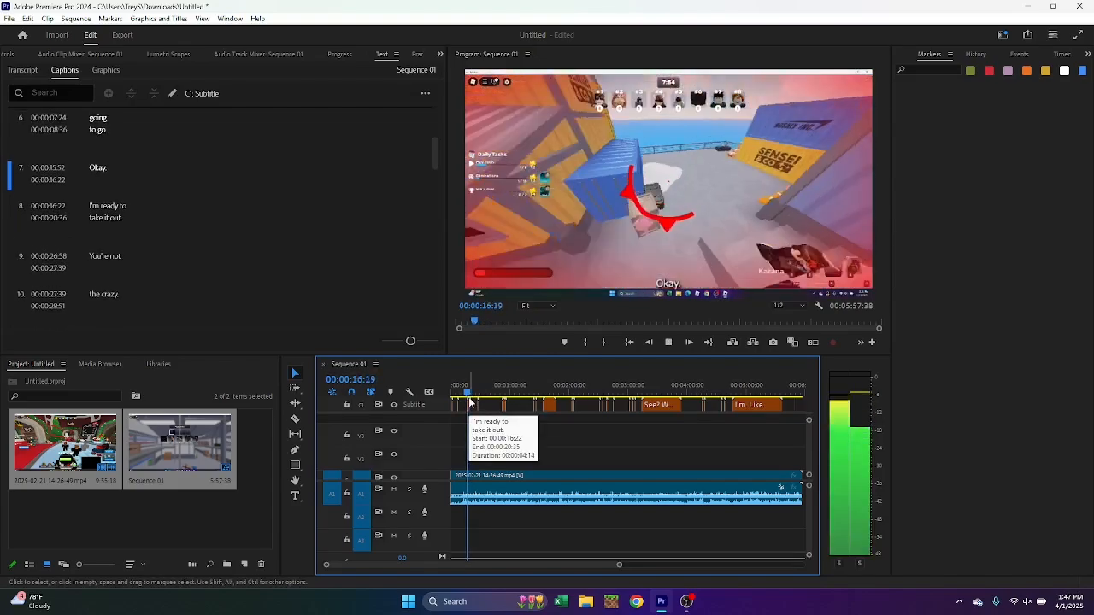
key(k)
key(l)
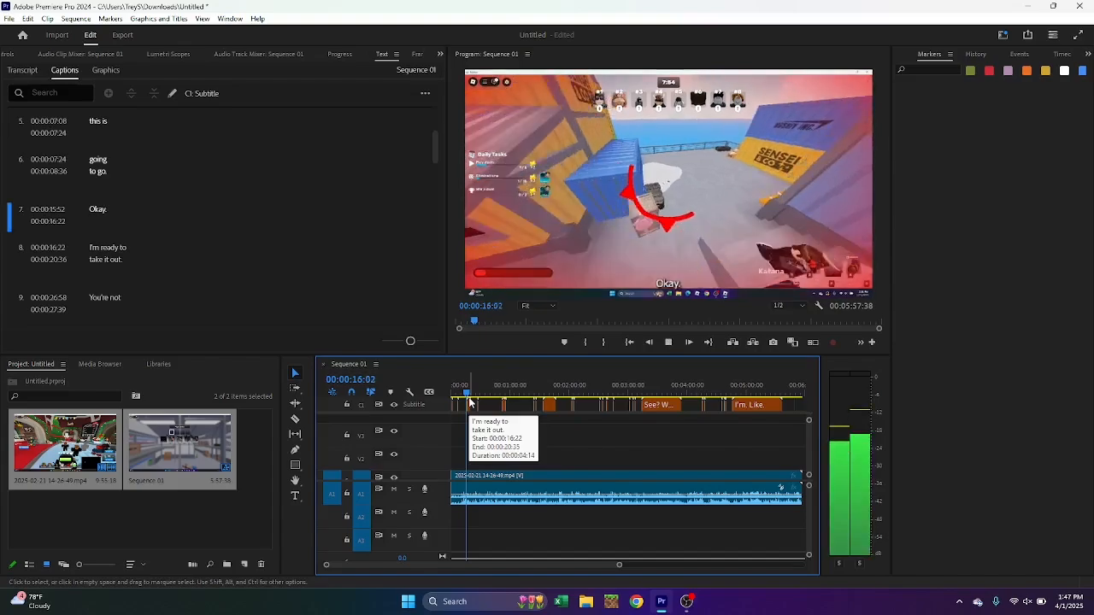
key(k)
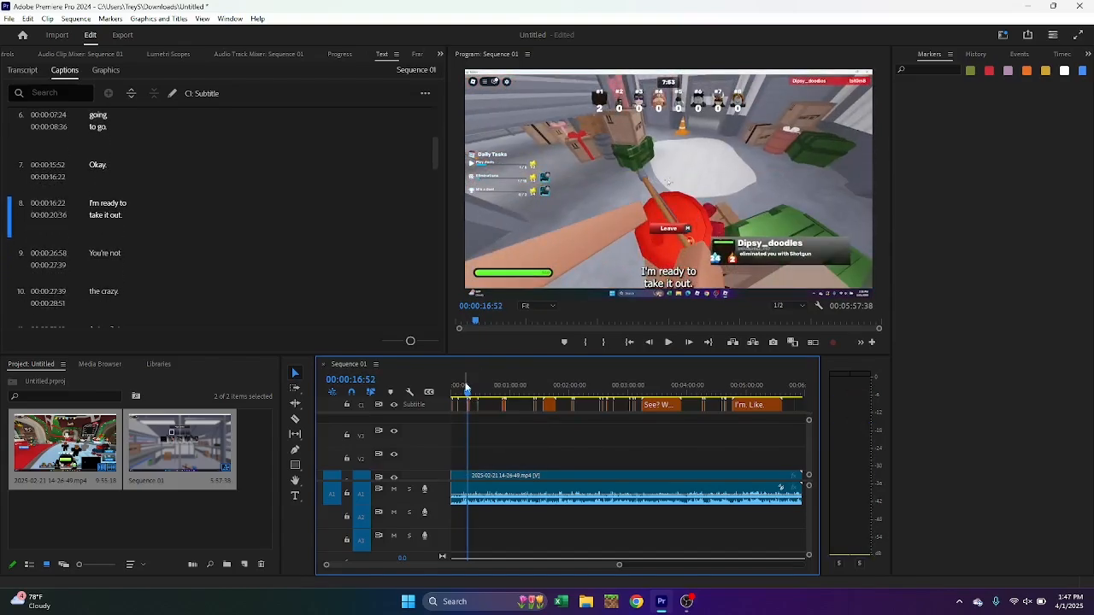
key(space)
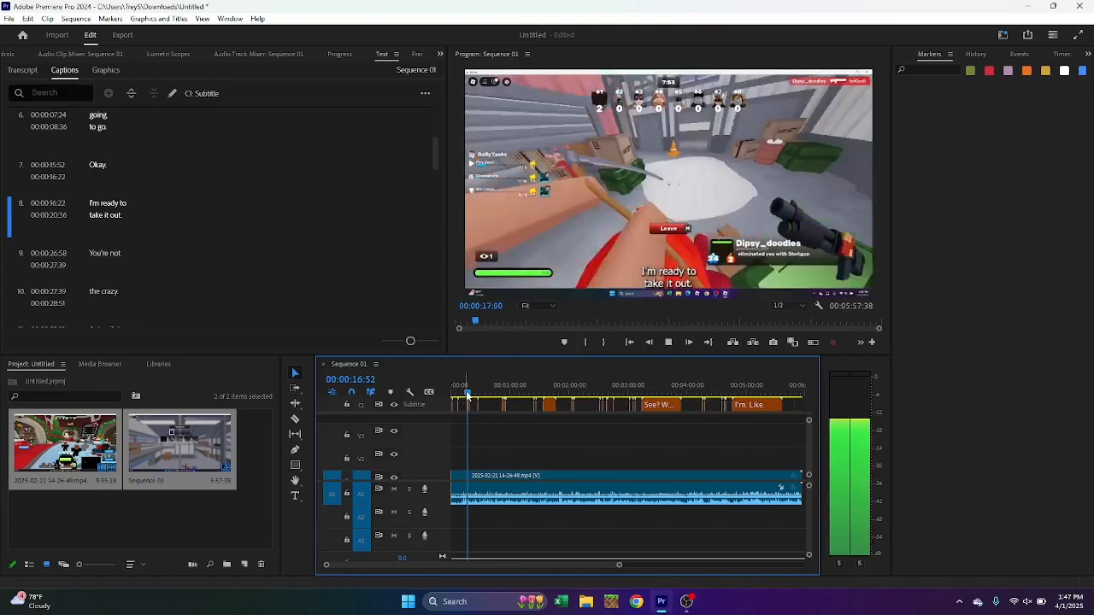
key(space)
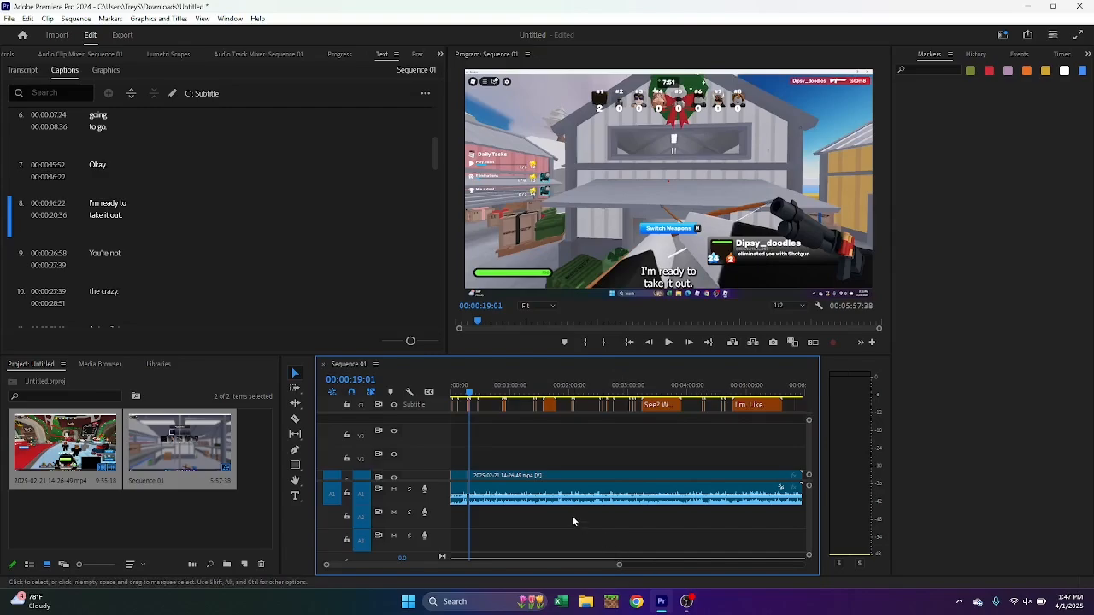
Delete the short segment between the two cuts and close the gap by moving the following clip against the first one
drag(621, 565, 540, 557)
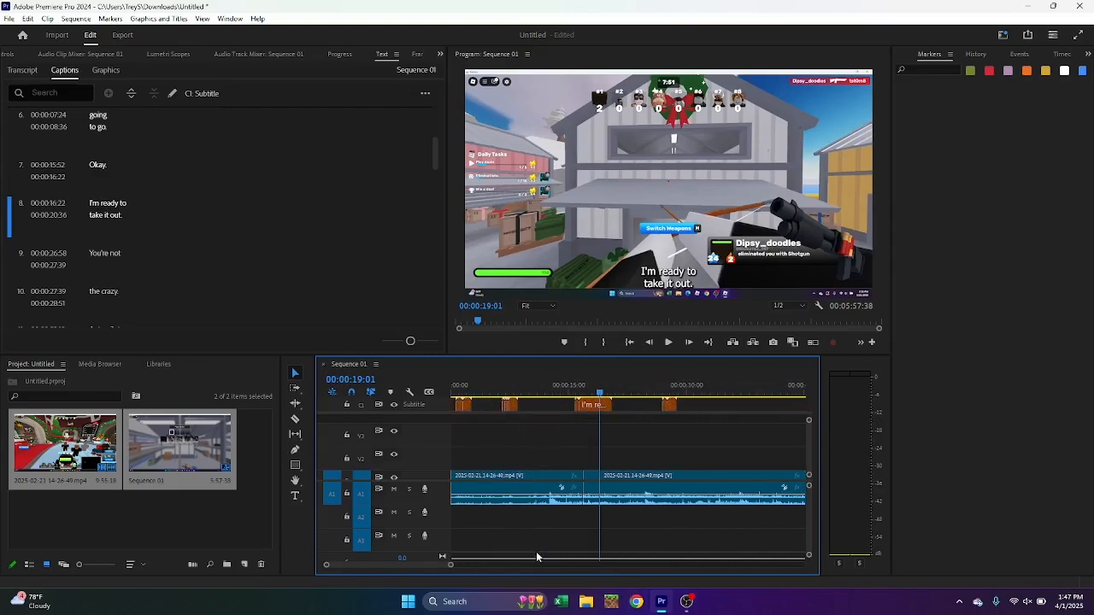
click(605, 390)
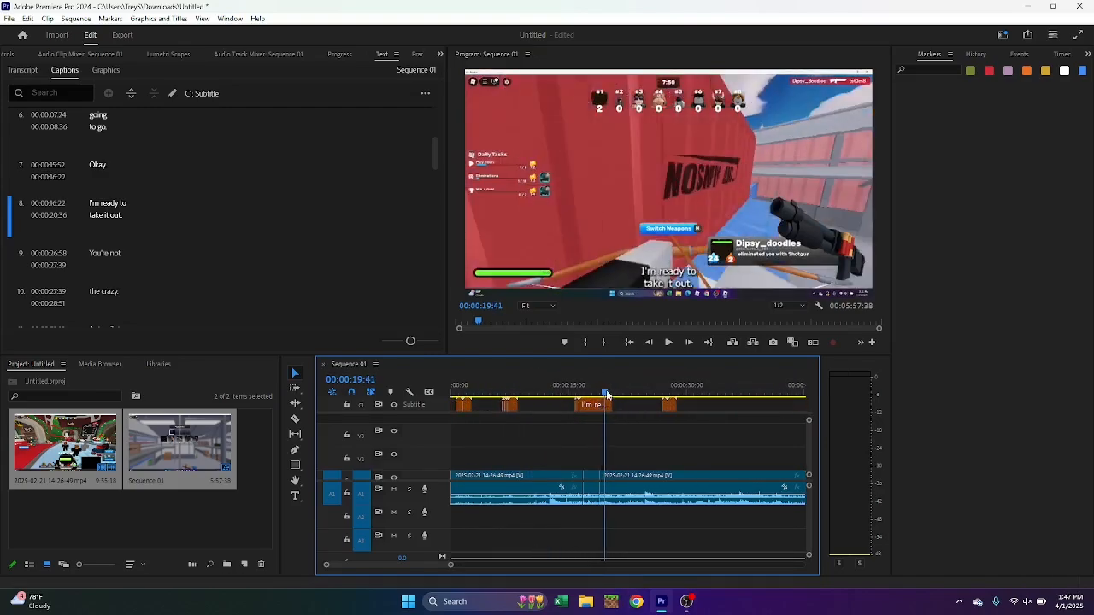
click(595, 492)
key(Delete)
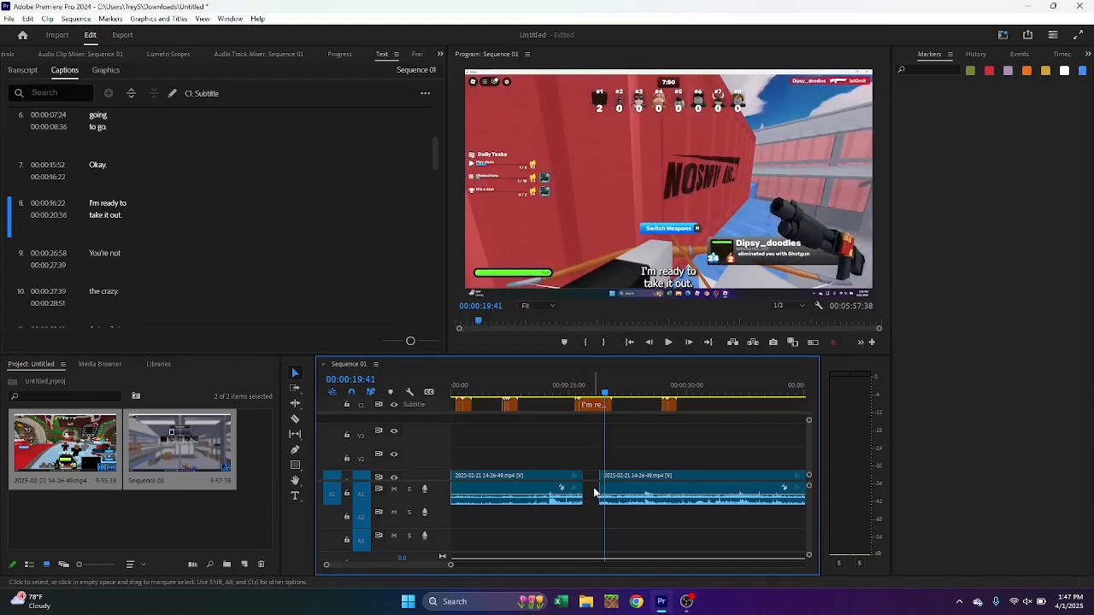
mouse_move(652, 494)
mouse_down()
mouse_move(640, 495)
mouse_move(644, 485)
mouse_up()
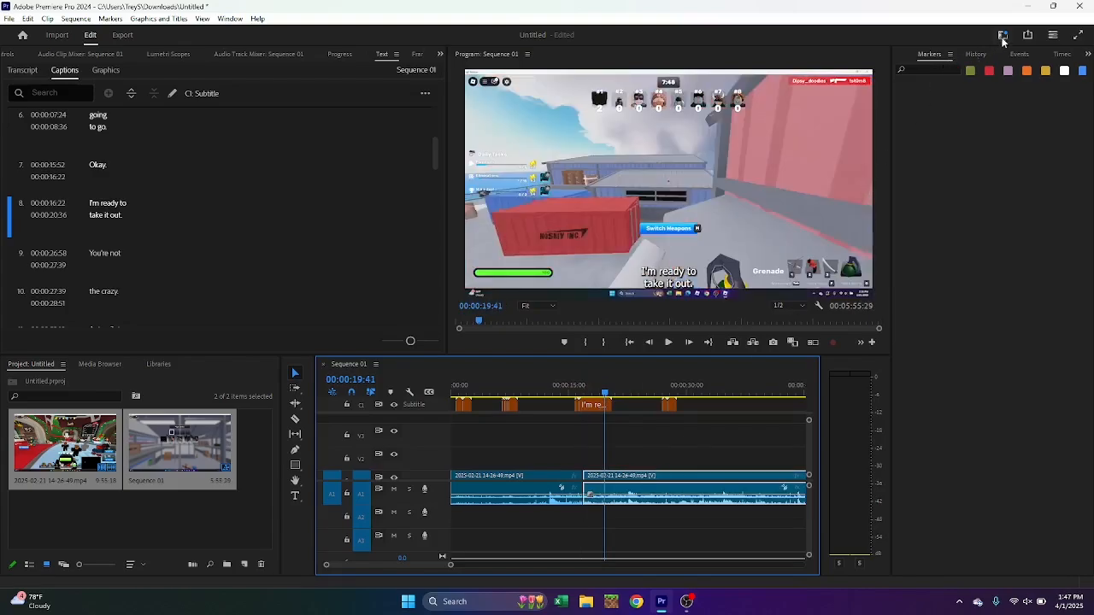
Look through the available panels and examine the Essential Graphics templates, including those from Adobe Stock
click(1089, 56)
click(1086, 57)
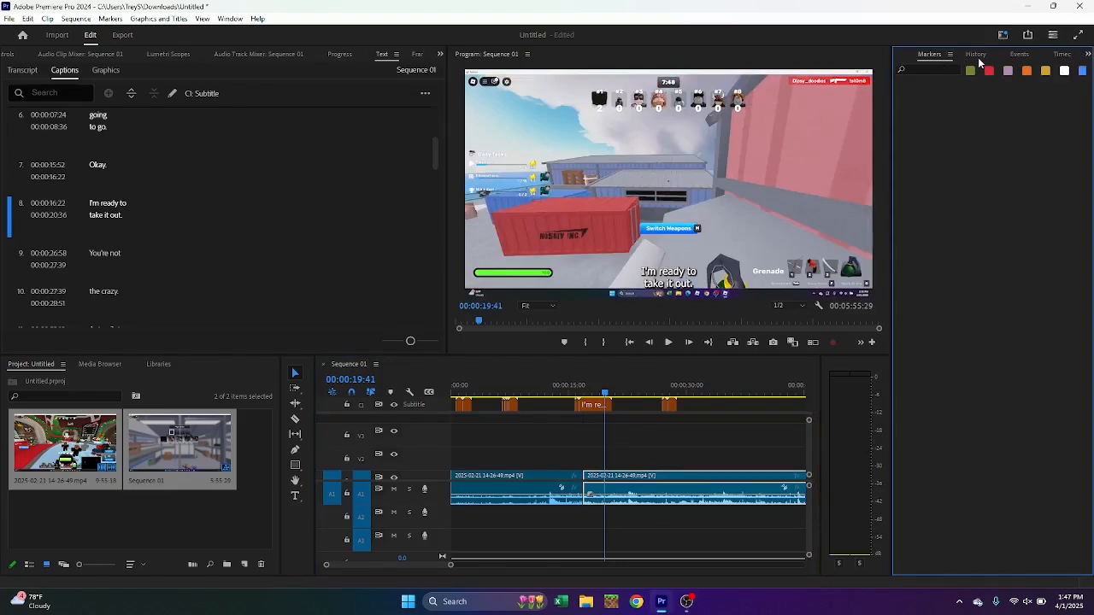
click(979, 58)
click(1064, 58)
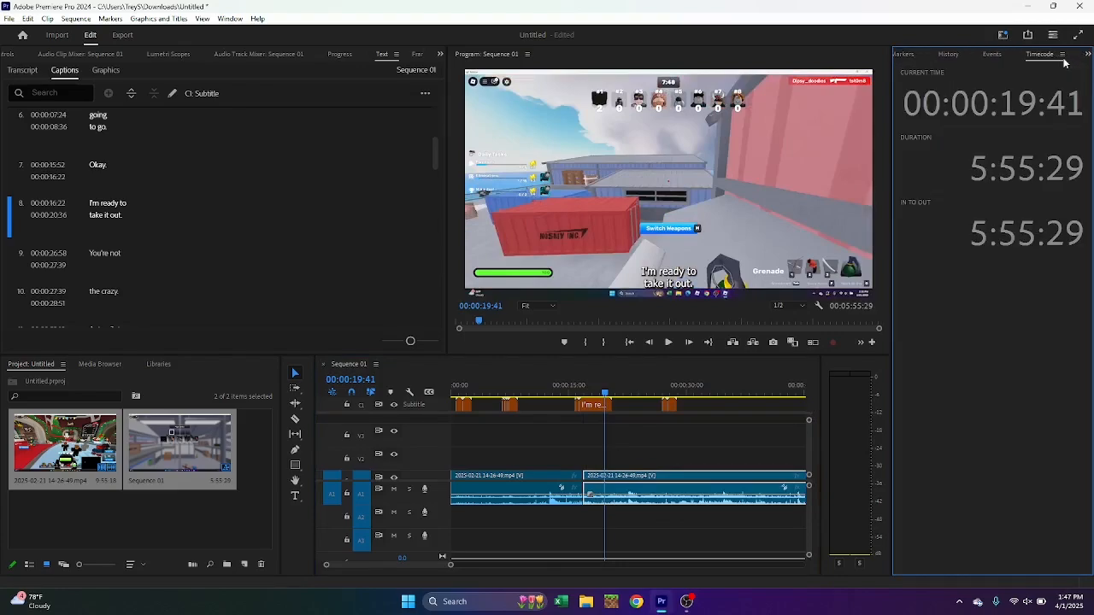
click(913, 60)
click(948, 58)
click(948, 58)
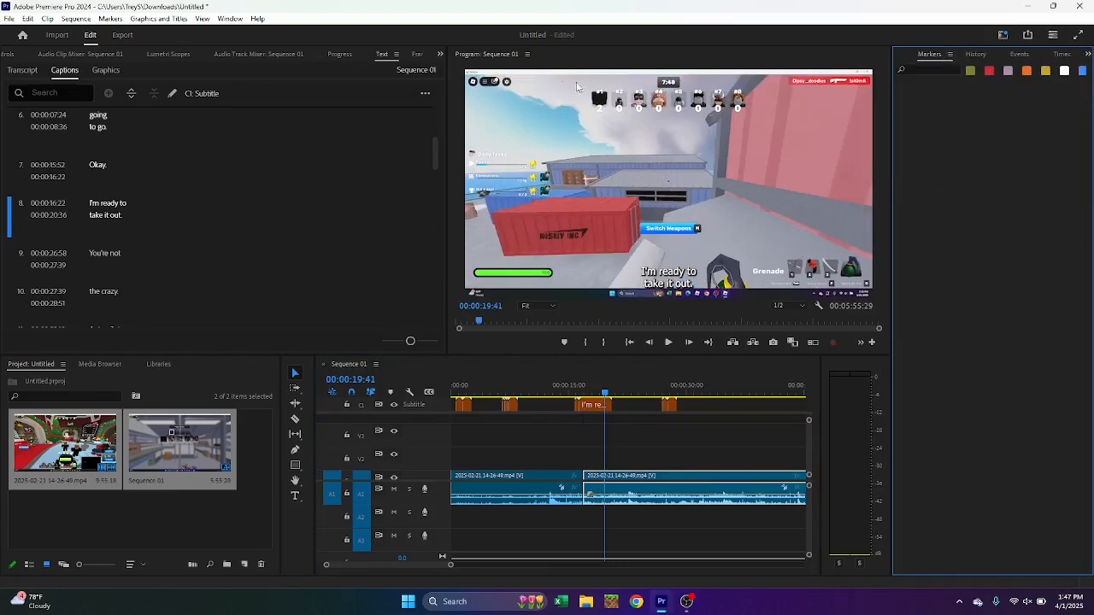
click(228, 19)
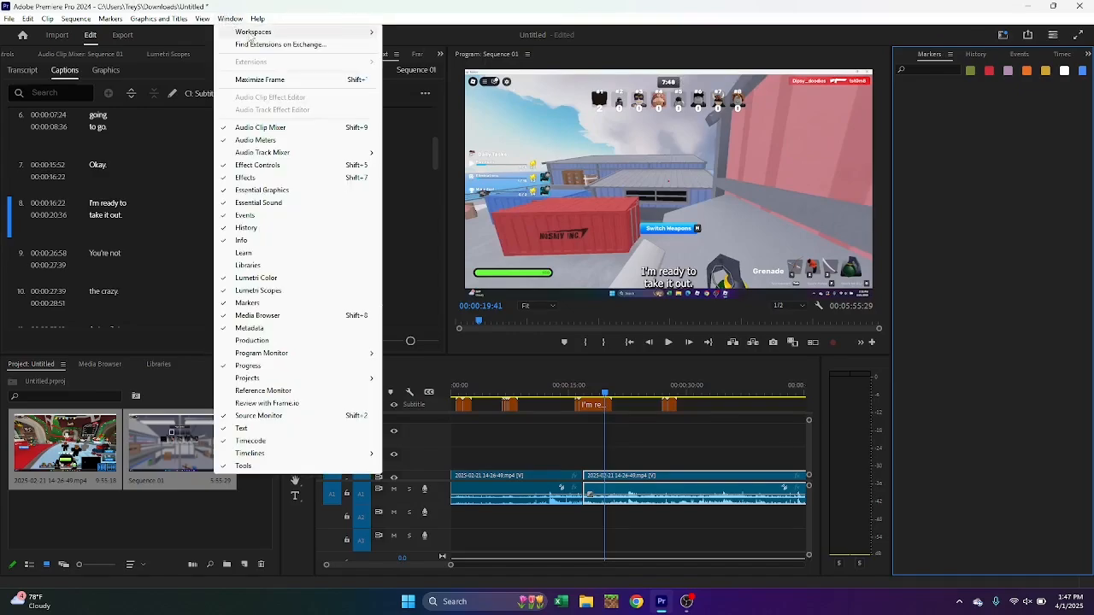
click(270, 188)
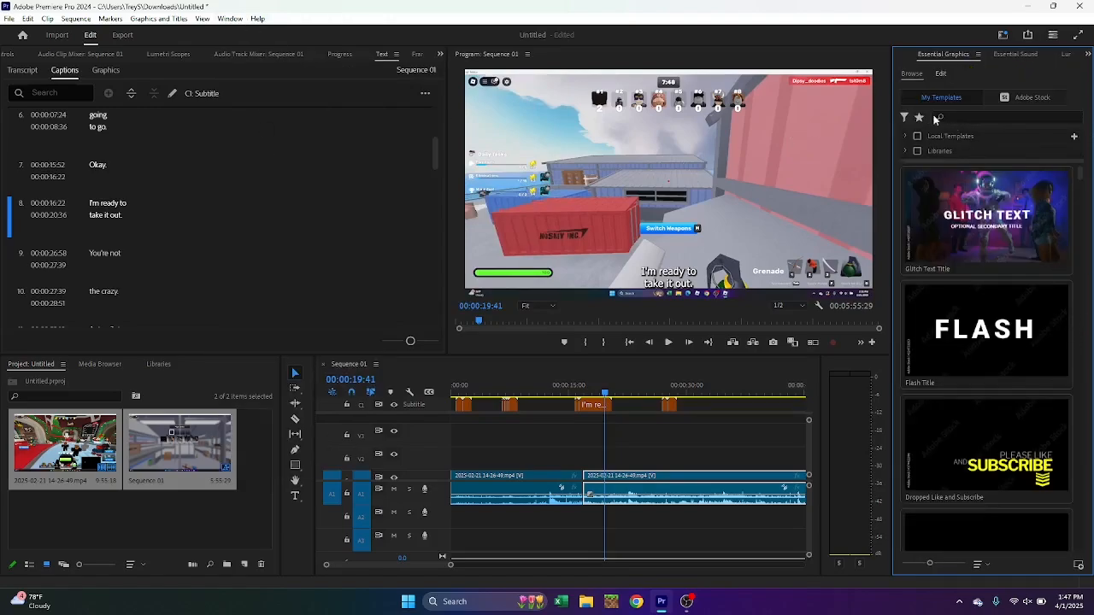
click(1005, 95)
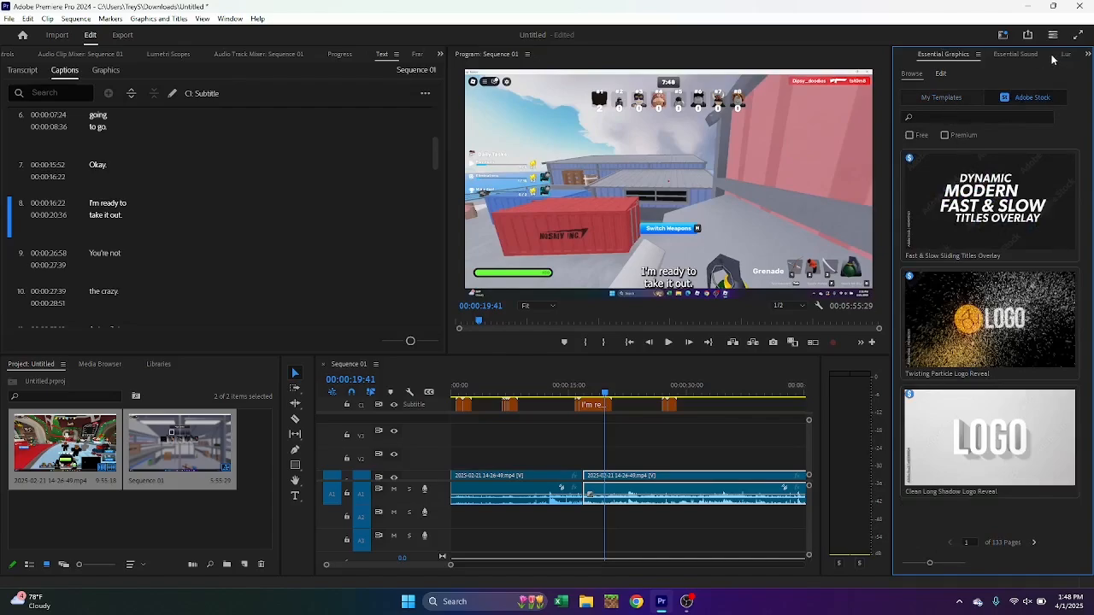
click(1087, 53)
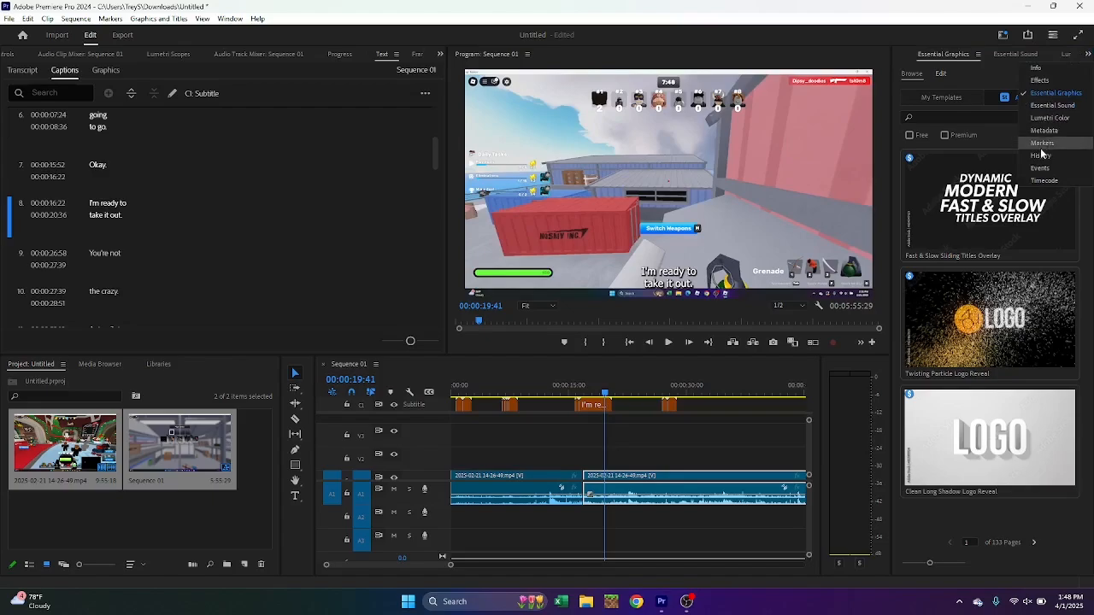
Apply the Cross Zoom video transition to the cut between the two clips and play the sequence from just before it
click(1043, 80)
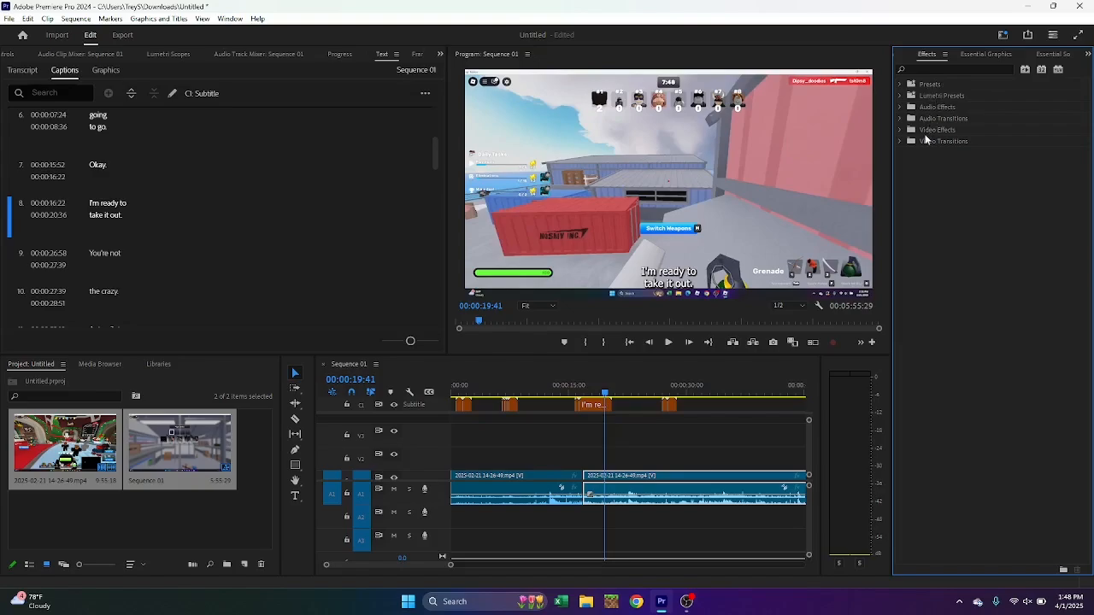
click(929, 145)
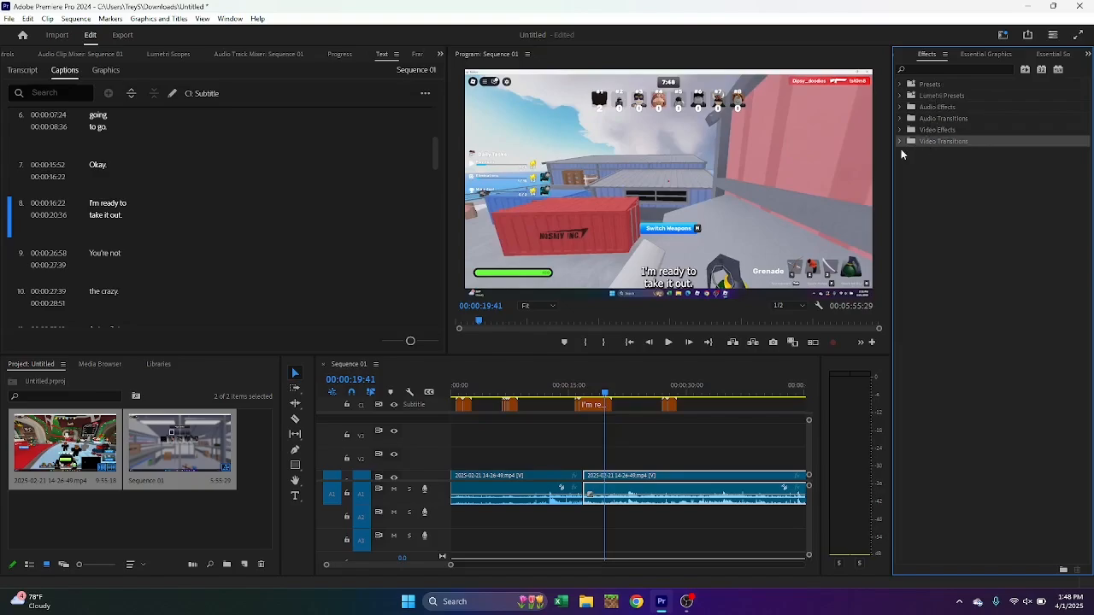
click(900, 142)
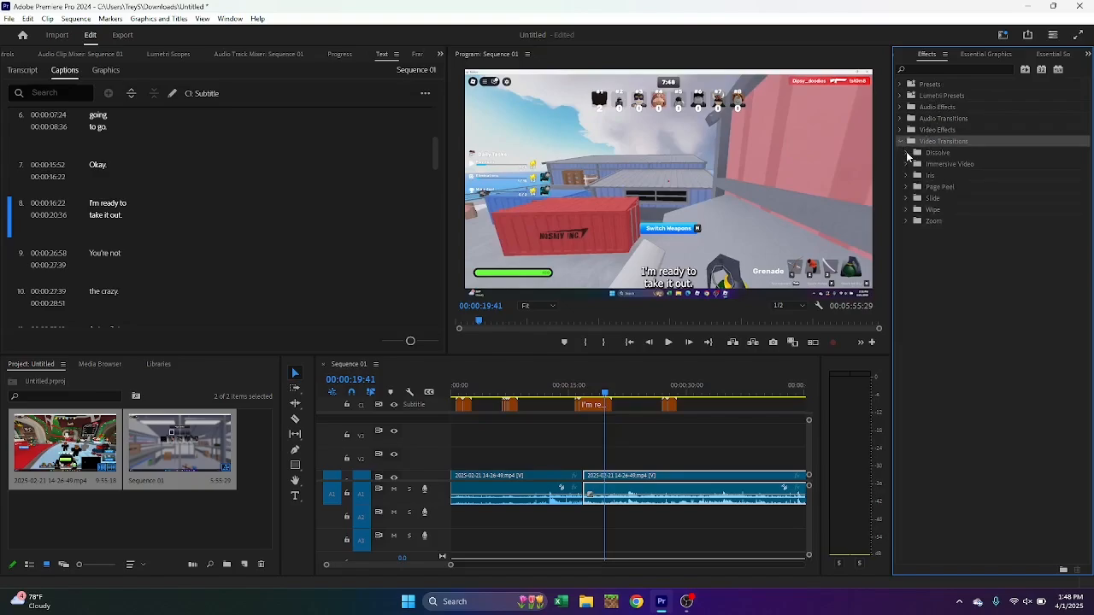
click(906, 153)
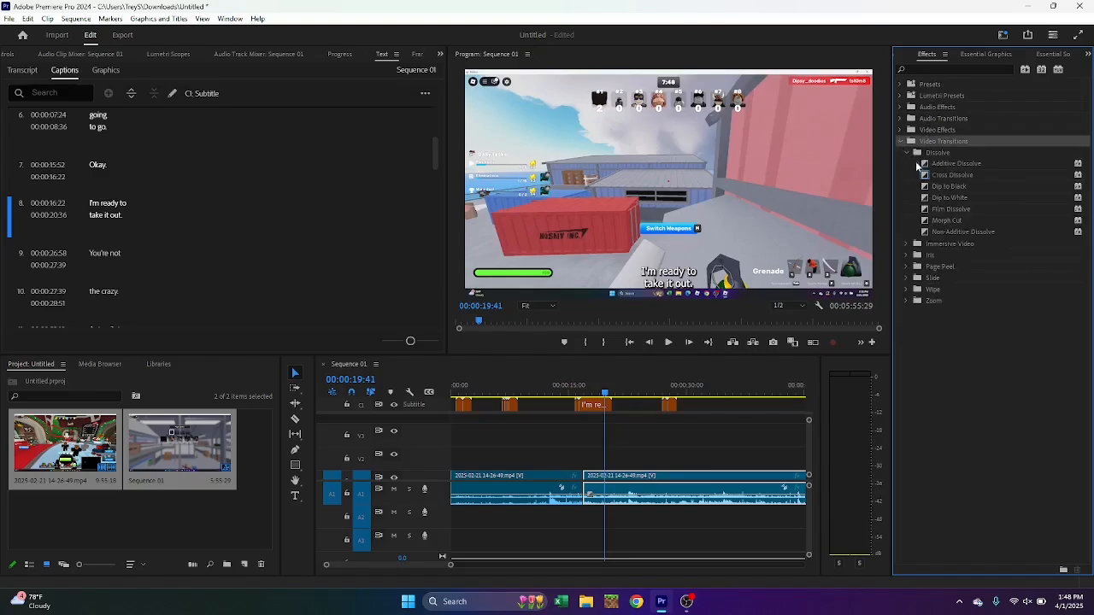
click(907, 153)
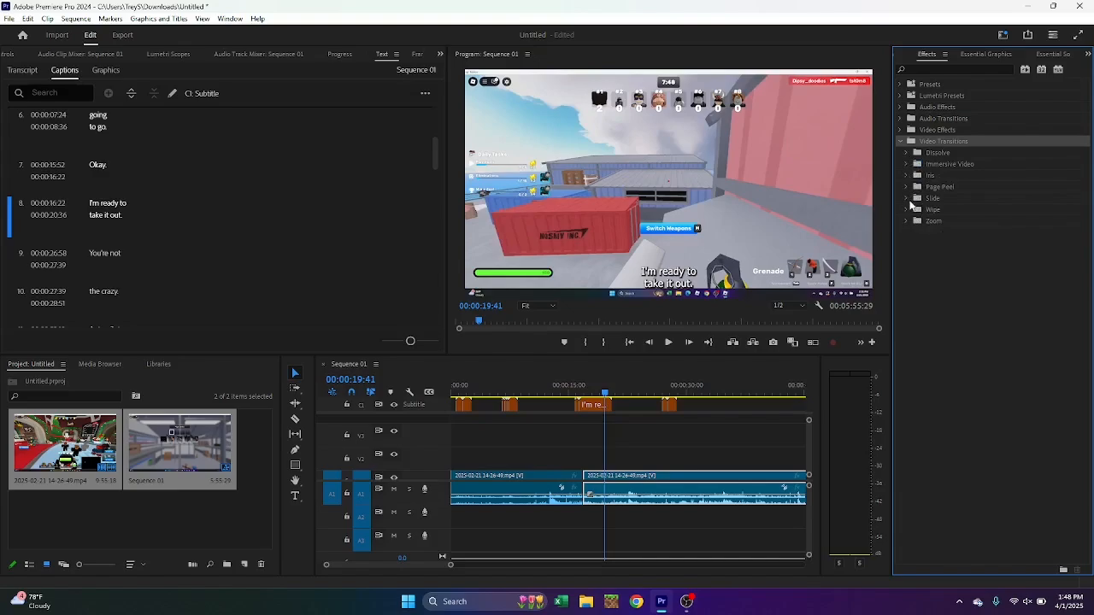
click(908, 221)
click(925, 233)
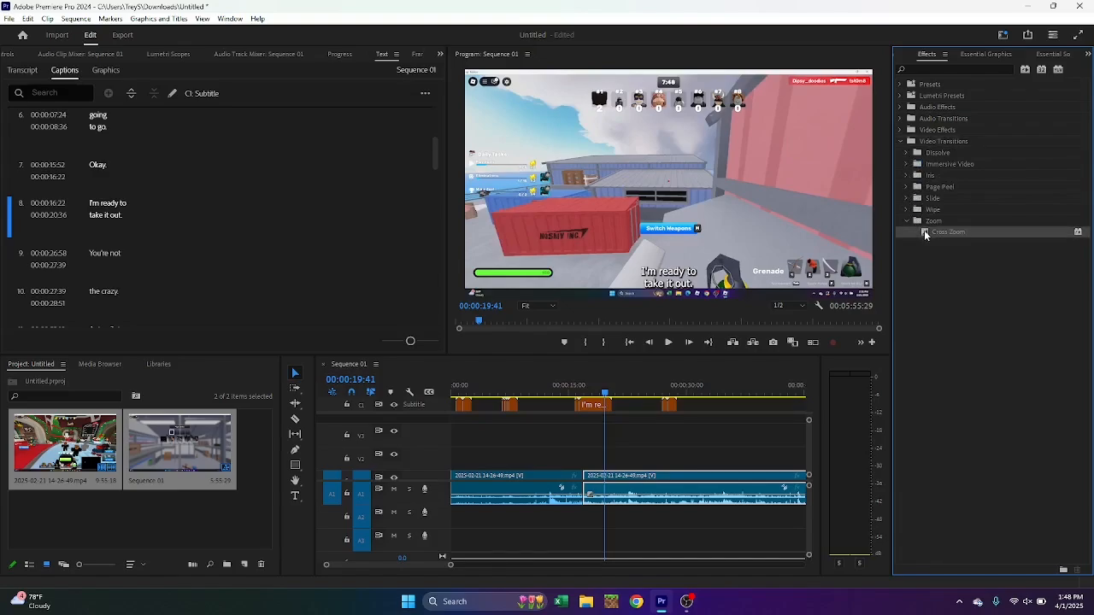
drag(589, 500, 586, 488)
drag(605, 394, 578, 394)
click(667, 342)
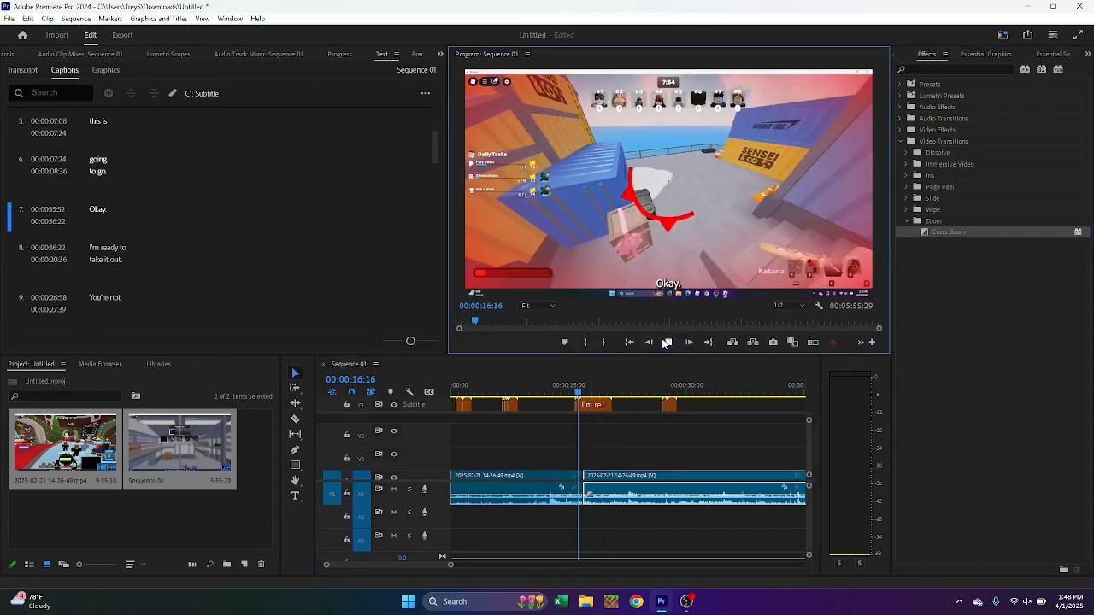
Play the sequence across the cut between the two clips again, starting from 00:00:16:12
click(666, 342)
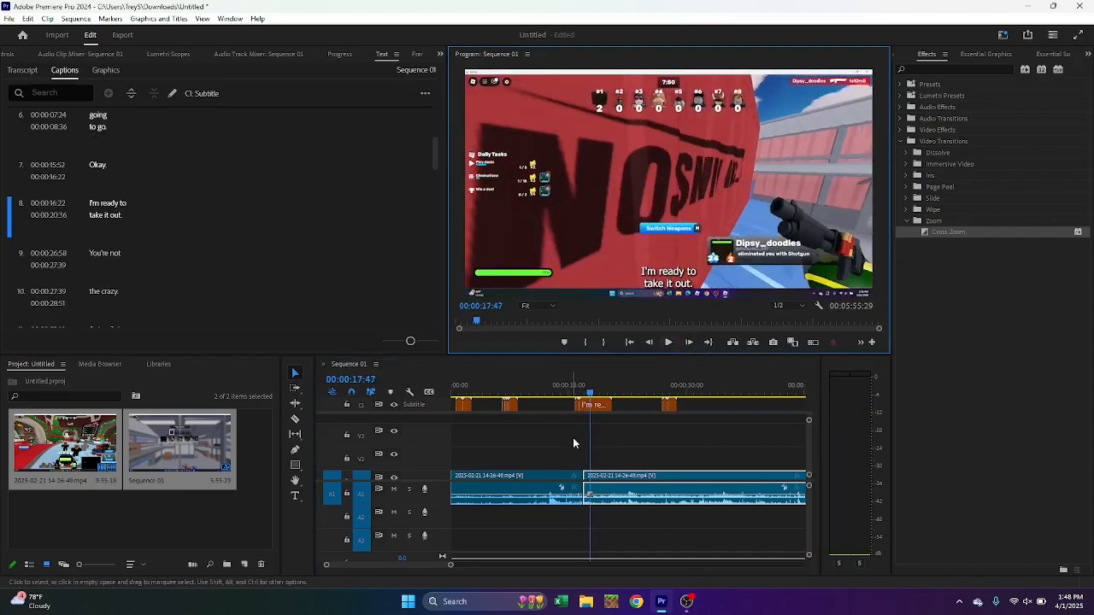
click(580, 393)
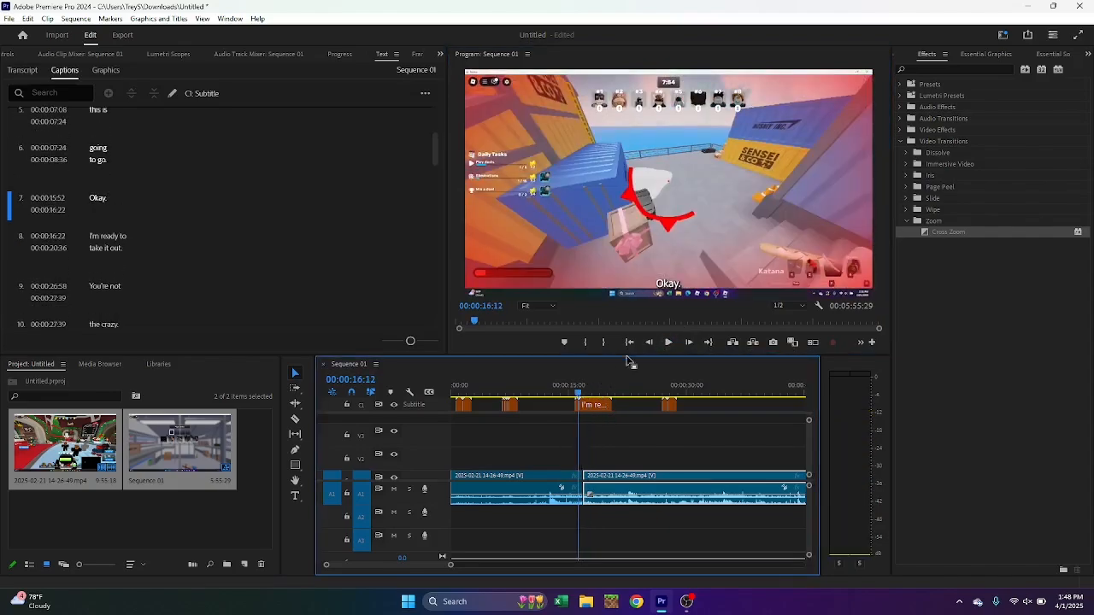
click(666, 342)
click(666, 342)
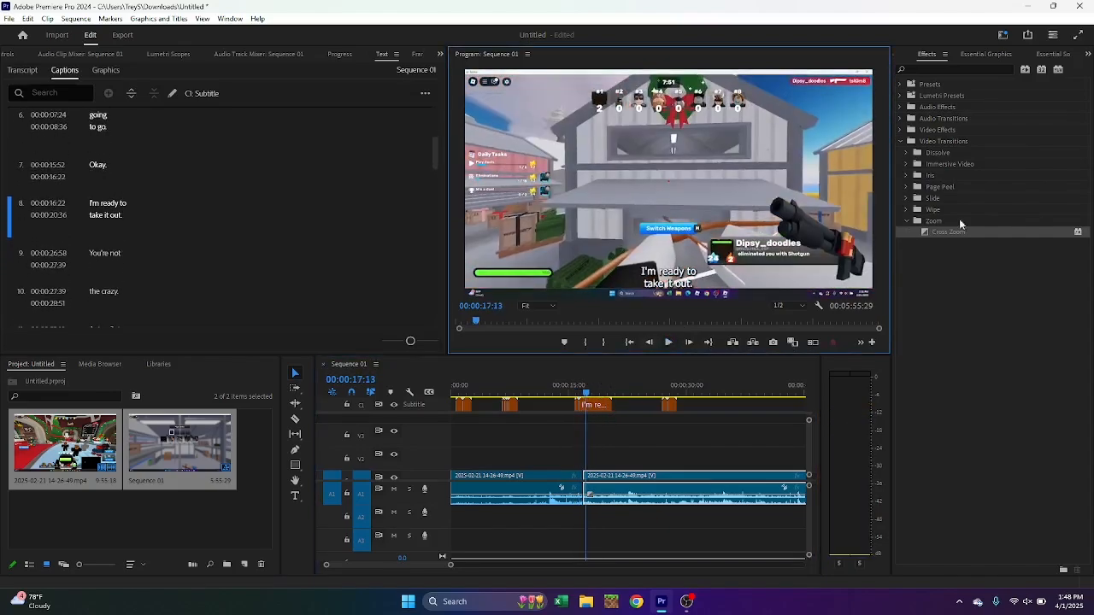
Try applying the Cross Zoom transition to the cut twice more, playing the sequence across the cut each time
drag(952, 232, 586, 484)
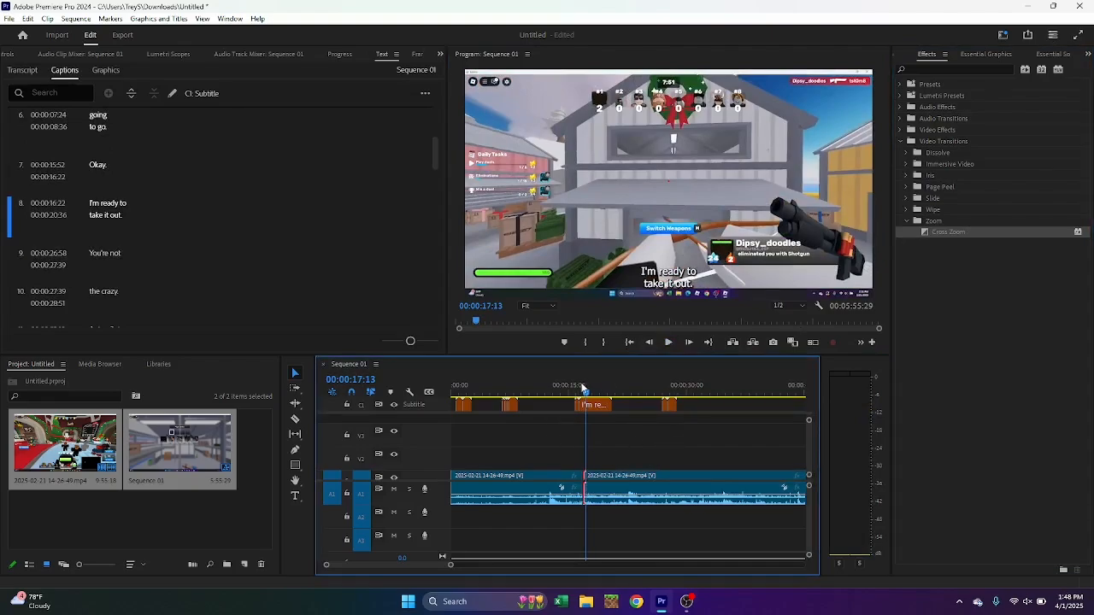
drag(587, 394, 576, 395)
click(667, 342)
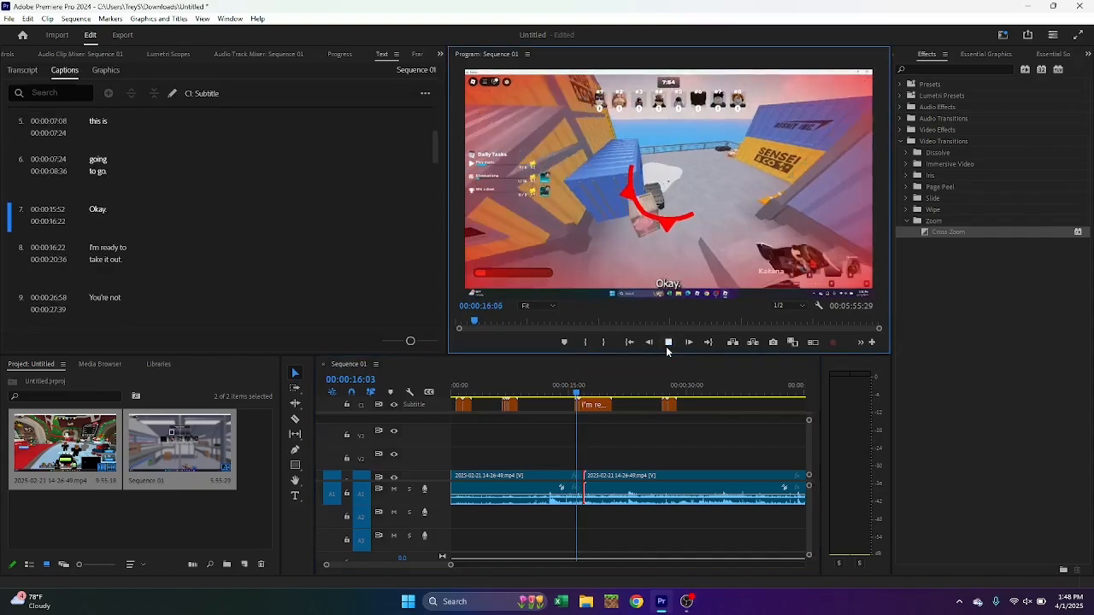
click(667, 343)
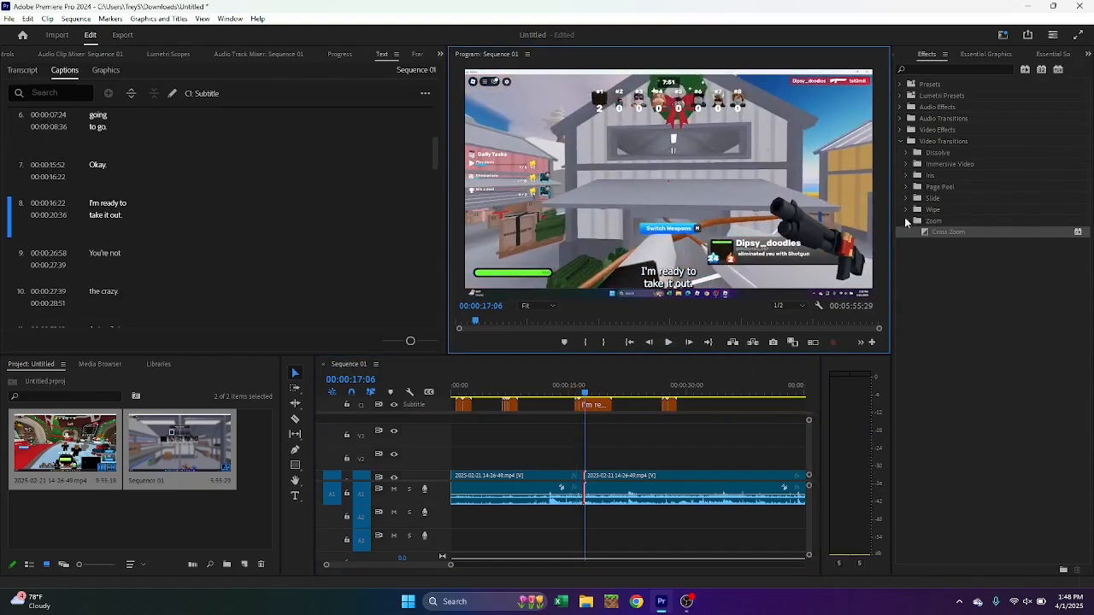
drag(927, 232, 586, 482)
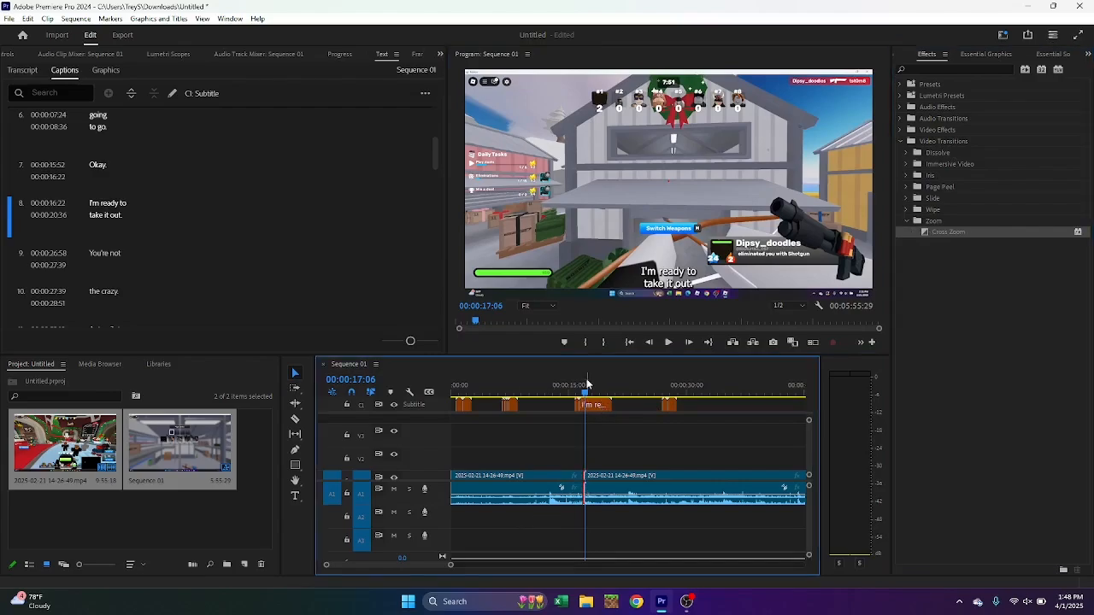
drag(586, 384, 540, 391)
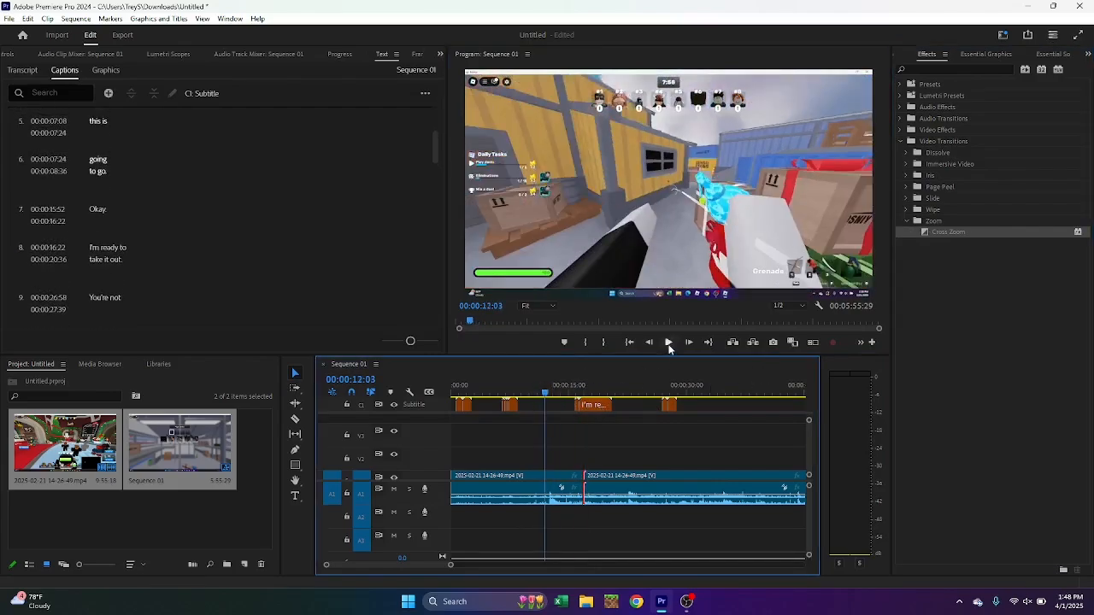
click(669, 343)
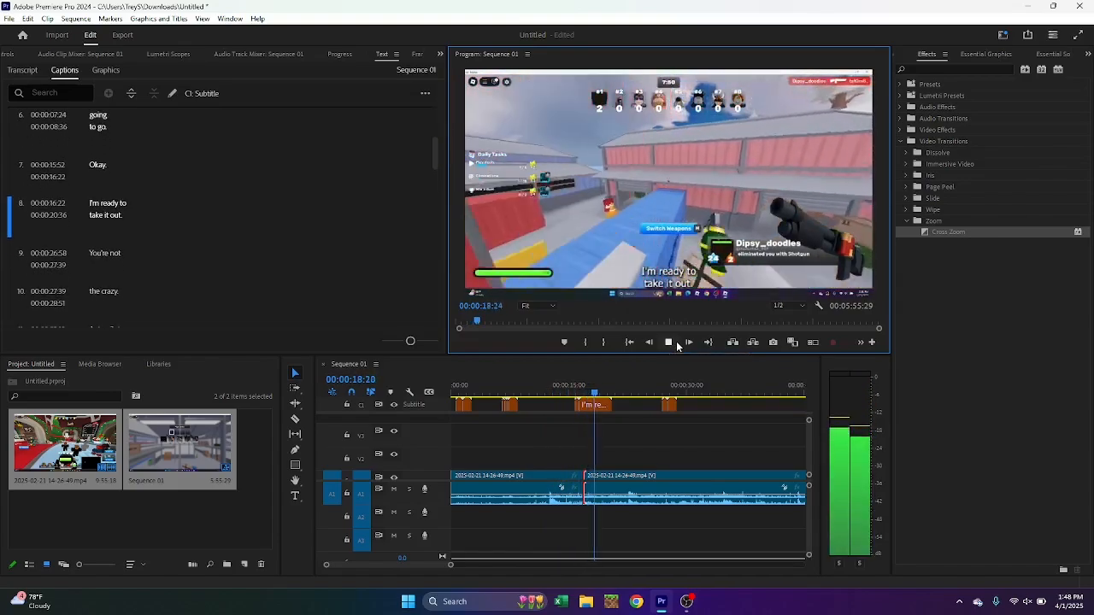
key(j)
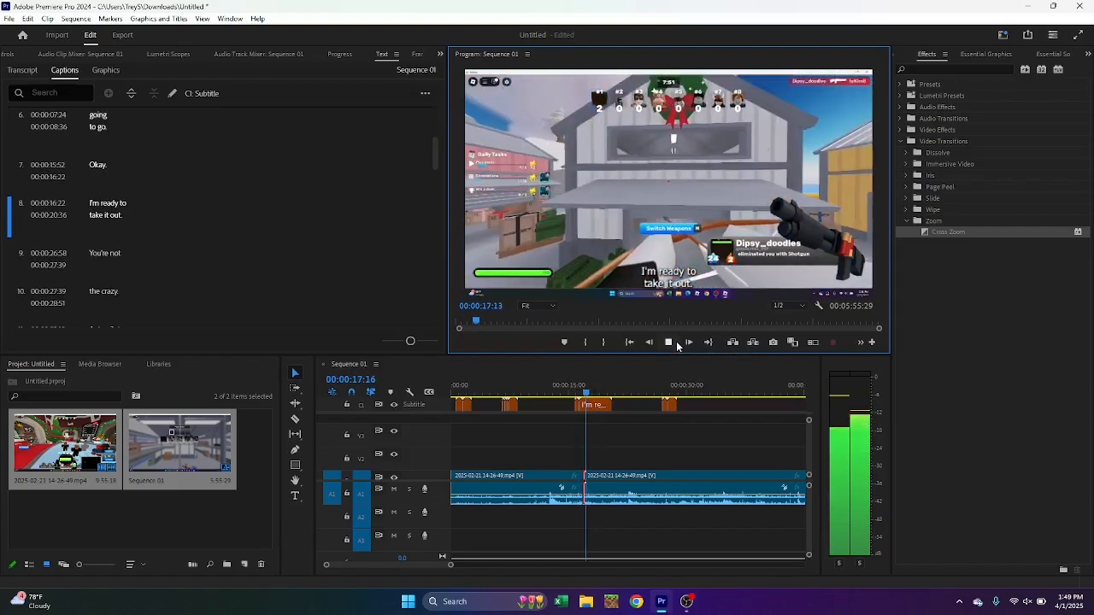
key(k)
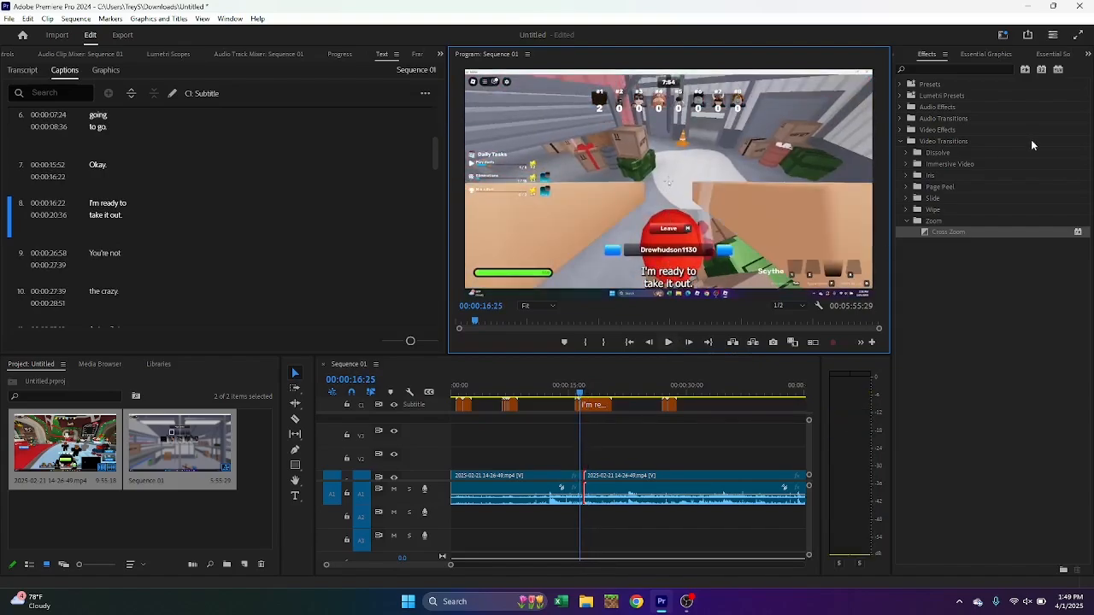
Try the Band Wipe transition on the cut between the two clips and play the sequence across it
click(905, 222)
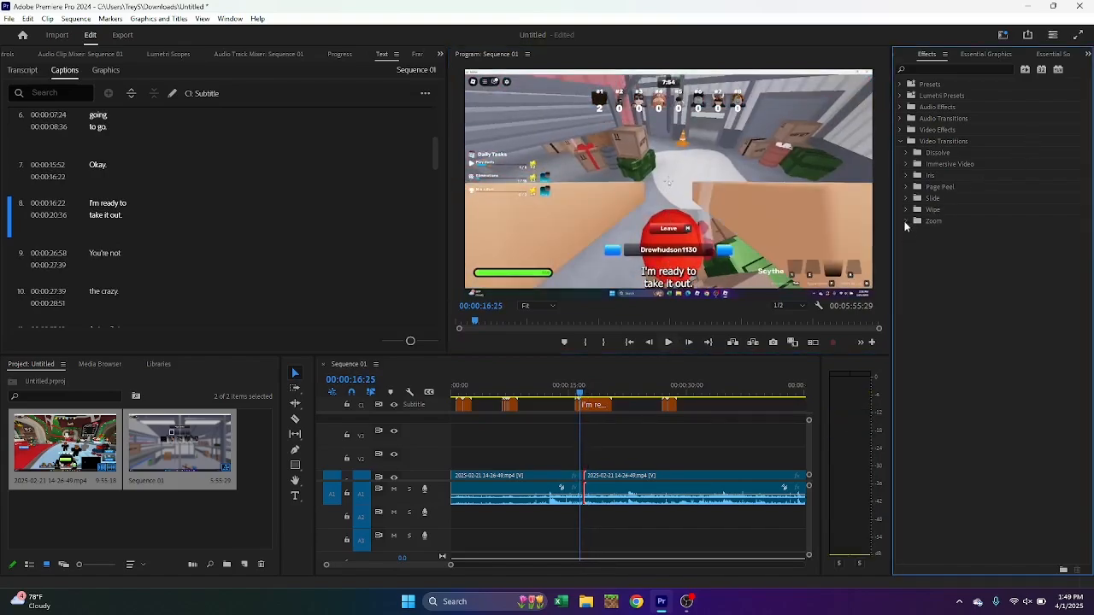
click(617, 499)
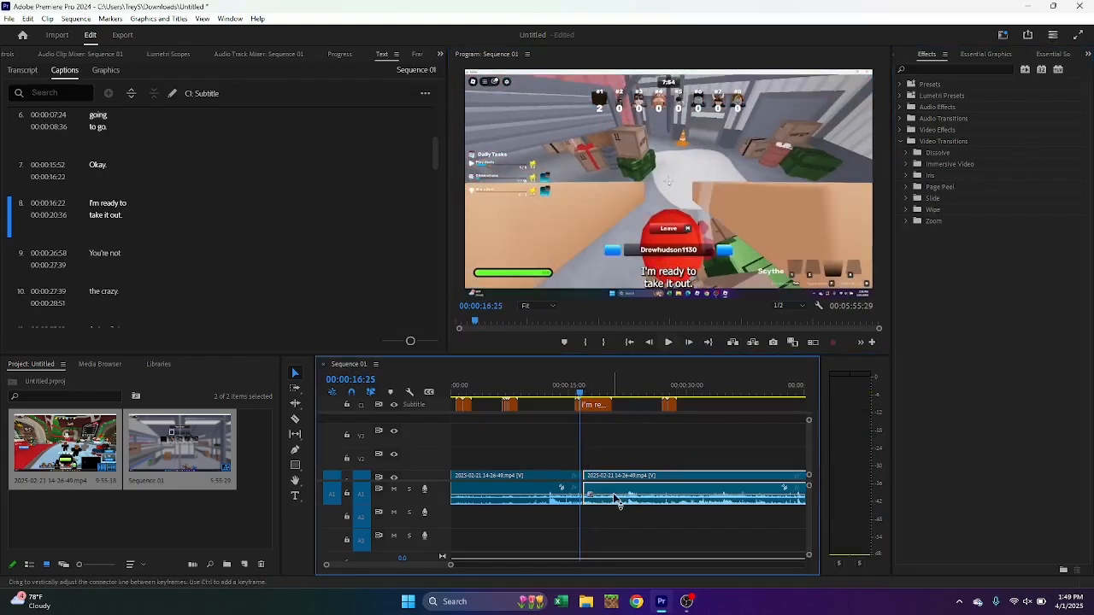
click(907, 210)
drag(938, 223, 588, 485)
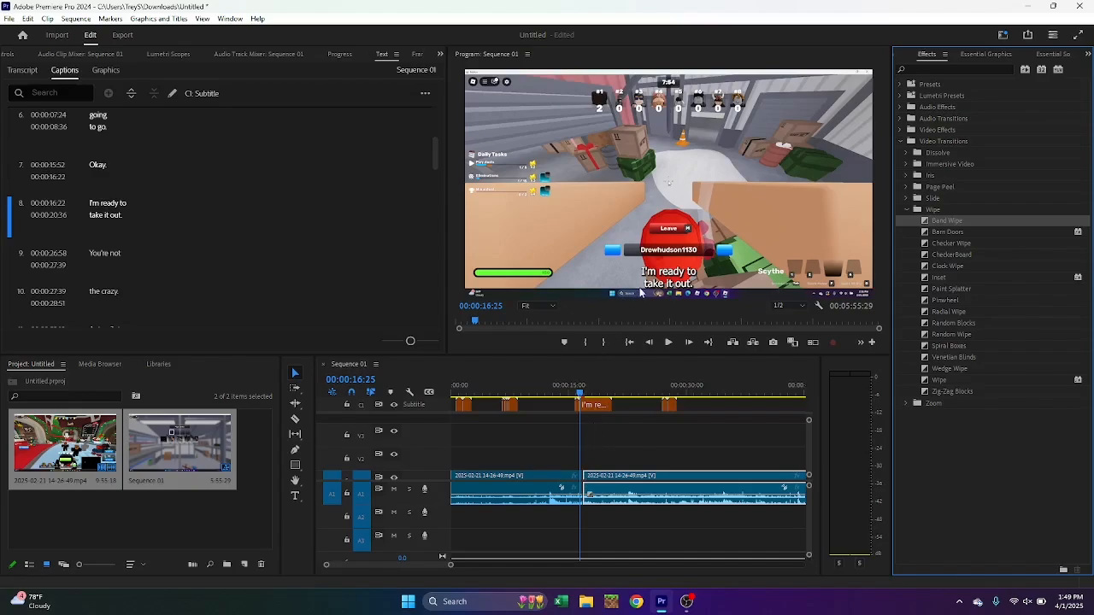
click(670, 342)
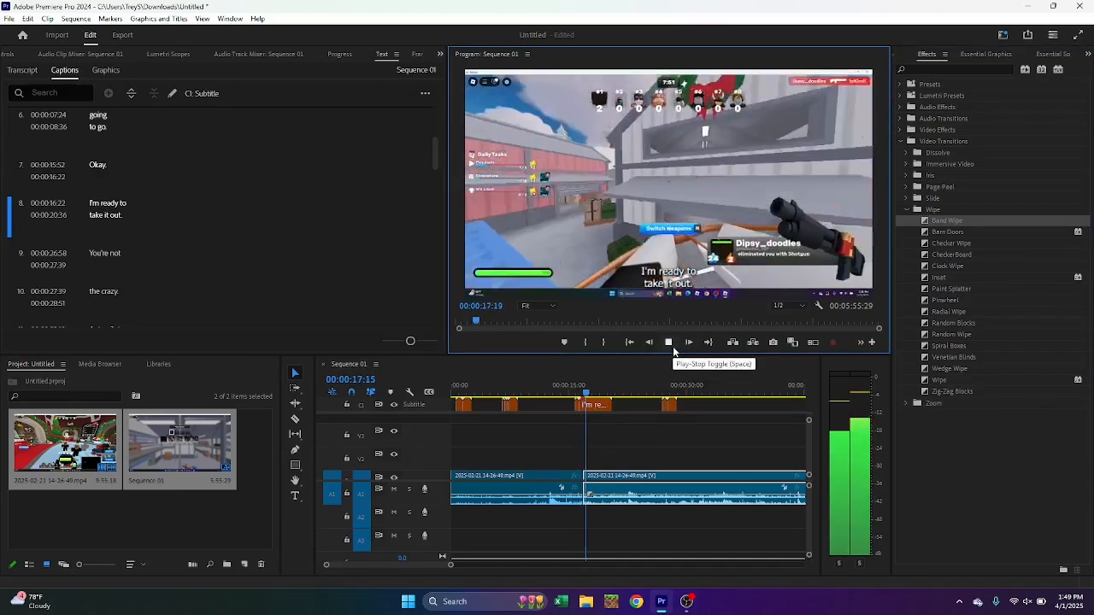
click(905, 210)
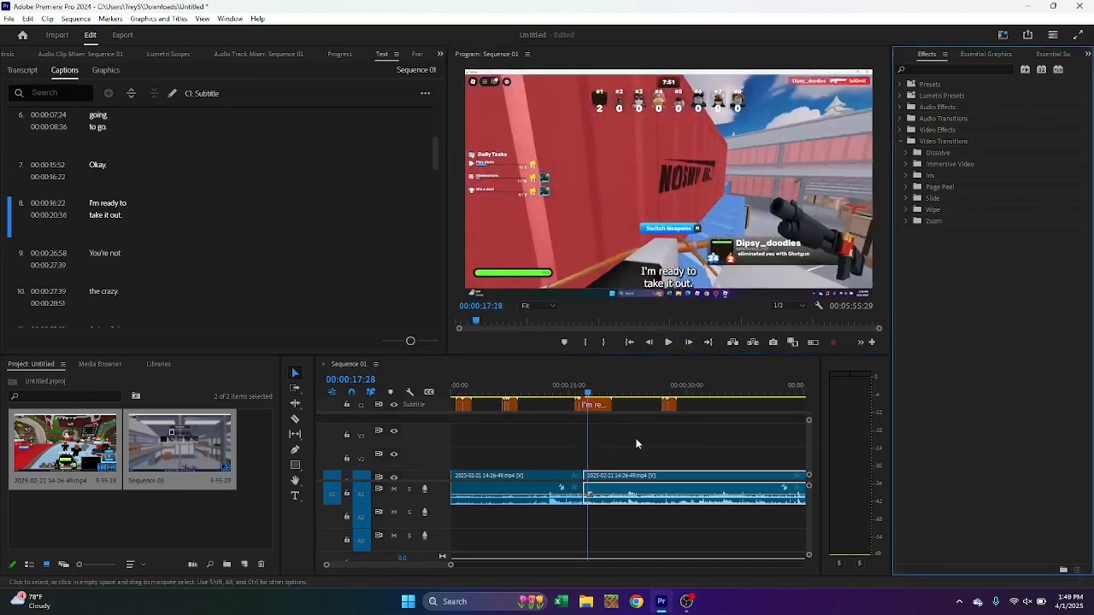
Apply the Cross Dissolve video transition to the cut between the two clips and play the sequence from just before it
click(608, 483)
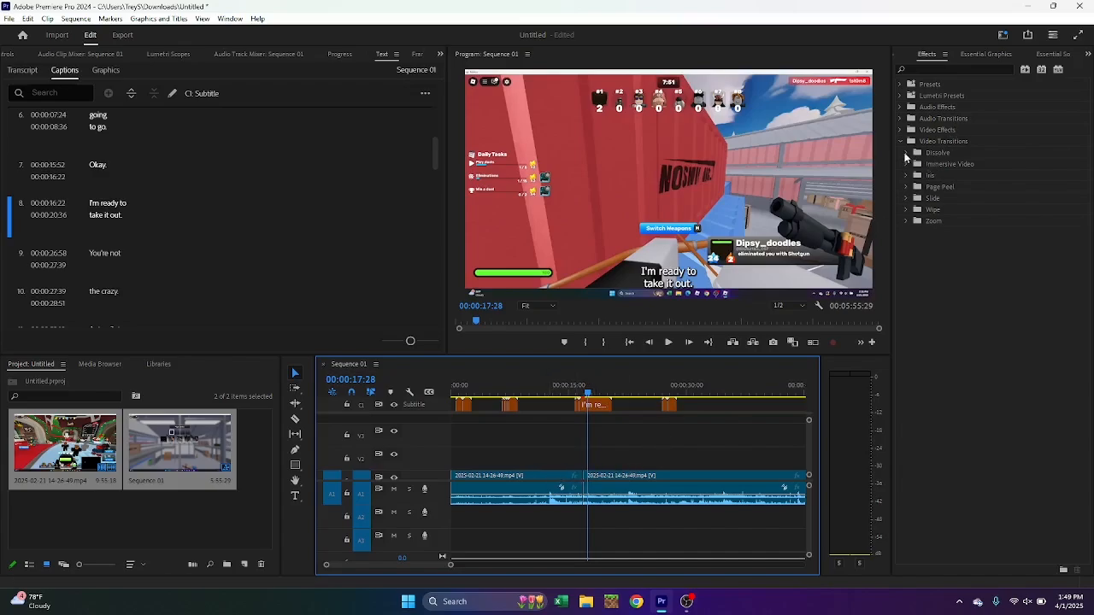
click(906, 154)
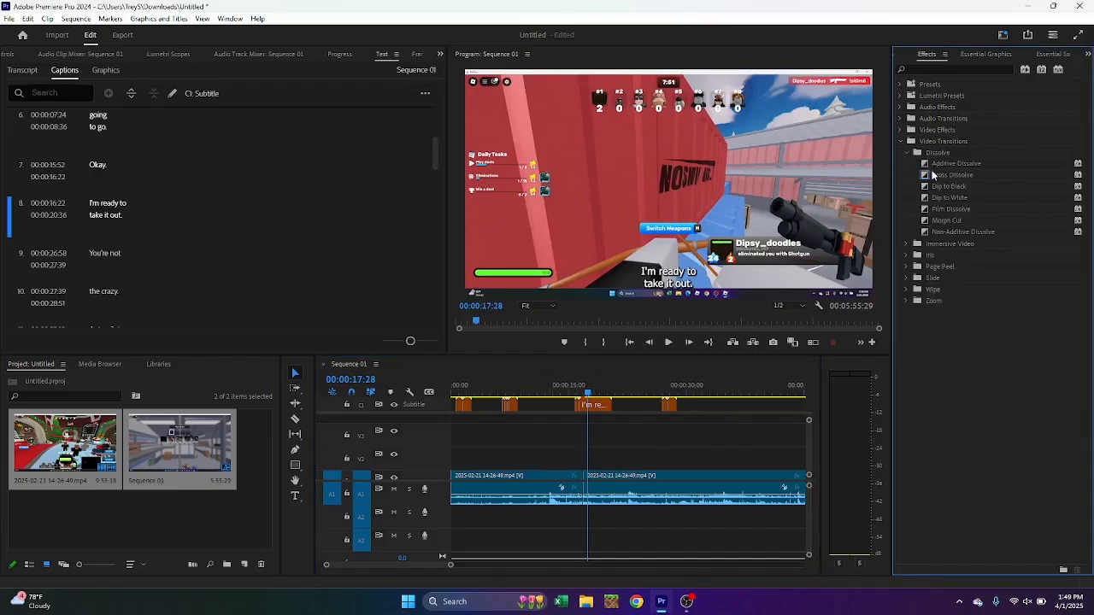
drag(932, 174, 588, 486)
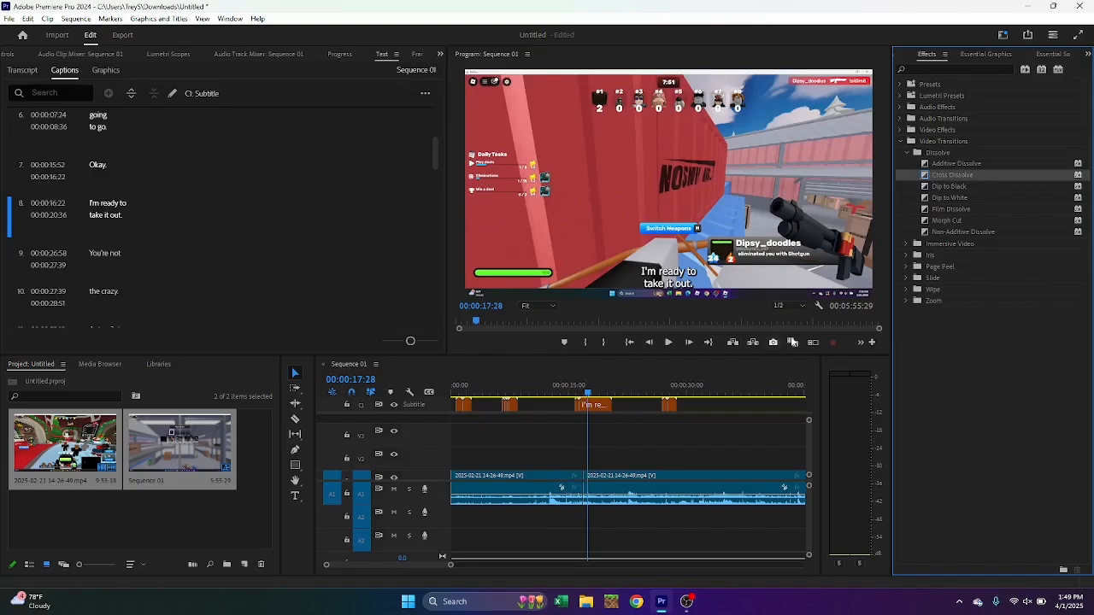
click(908, 152)
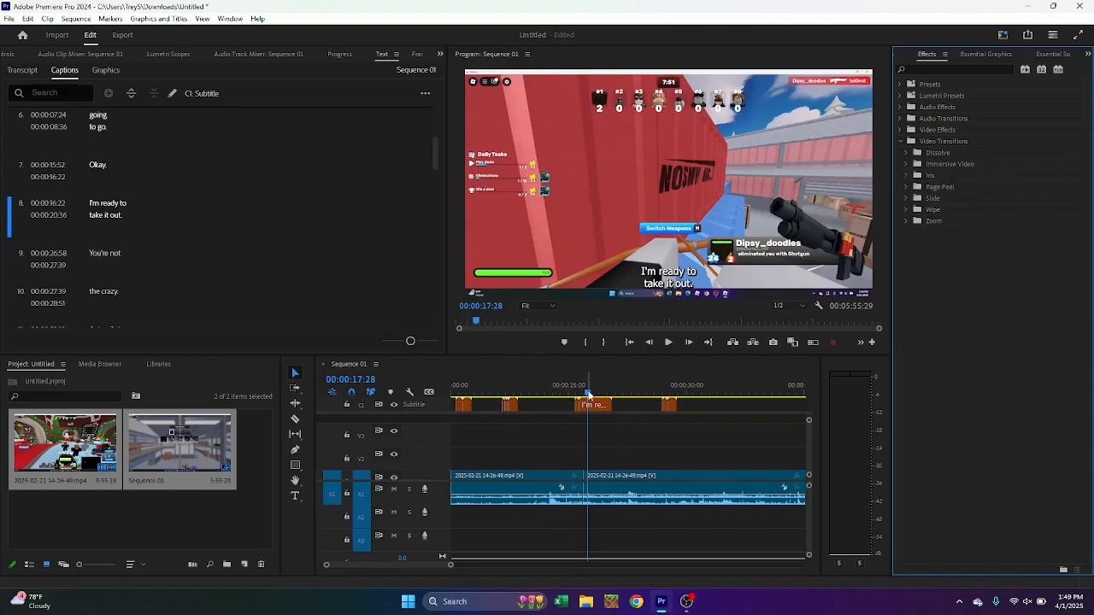
drag(587, 394, 575, 394)
click(668, 344)
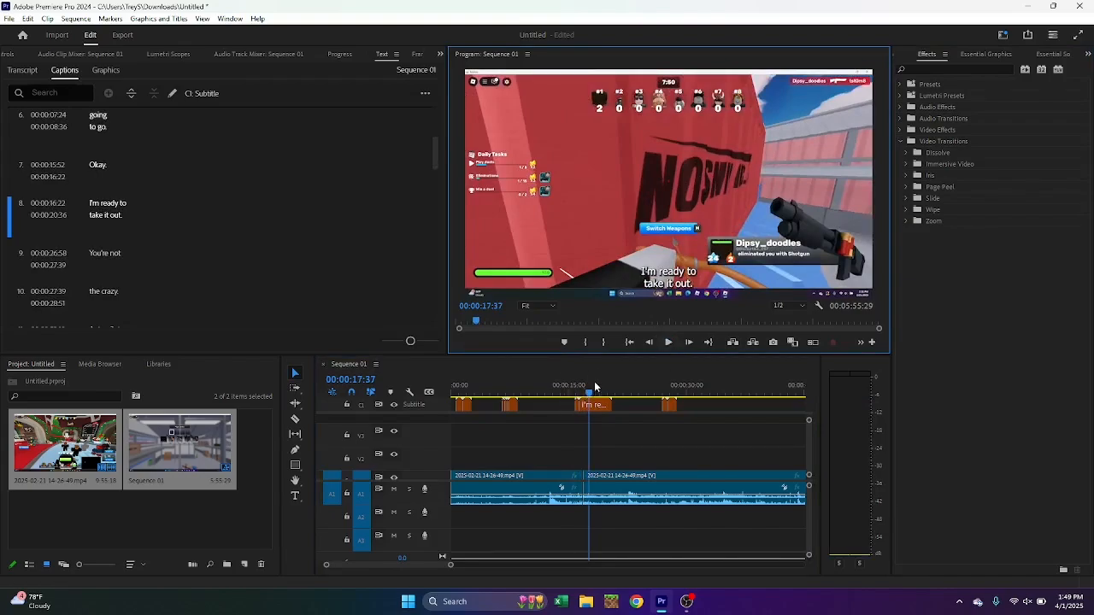
Replay the sequence across the cut from 00:00:15:28 and return the playhead to the start of the sequence
scroll(608, 443, right, 2)
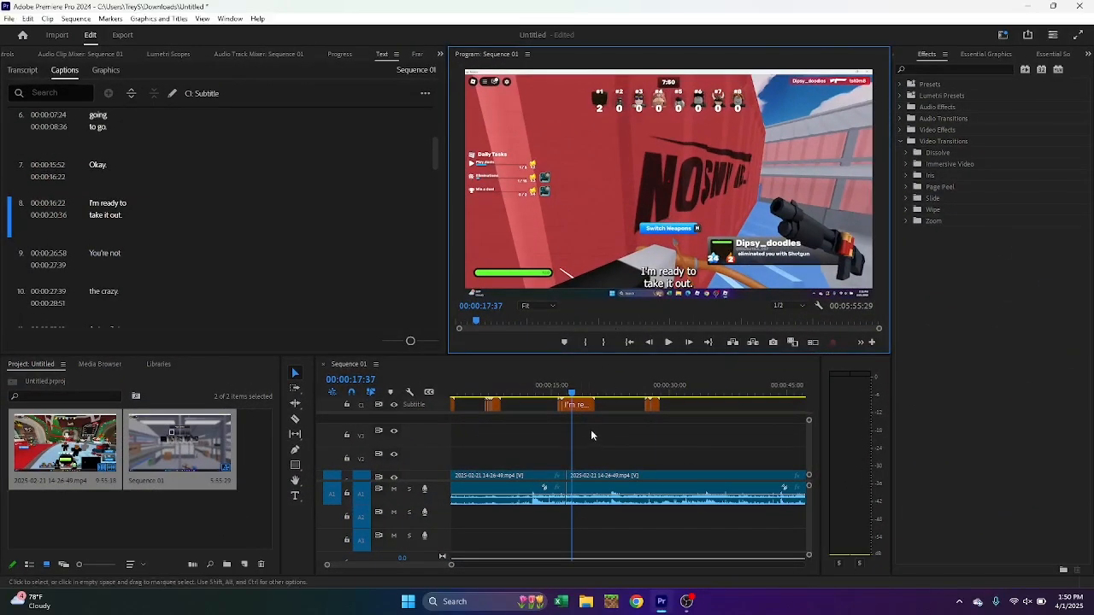
drag(572, 393, 554, 392)
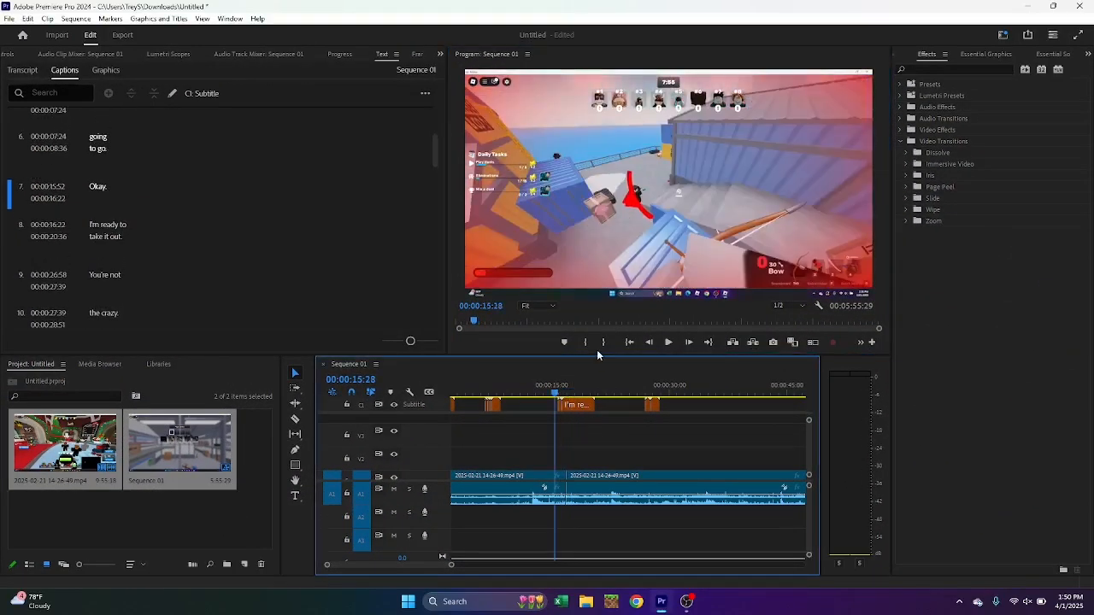
click(671, 343)
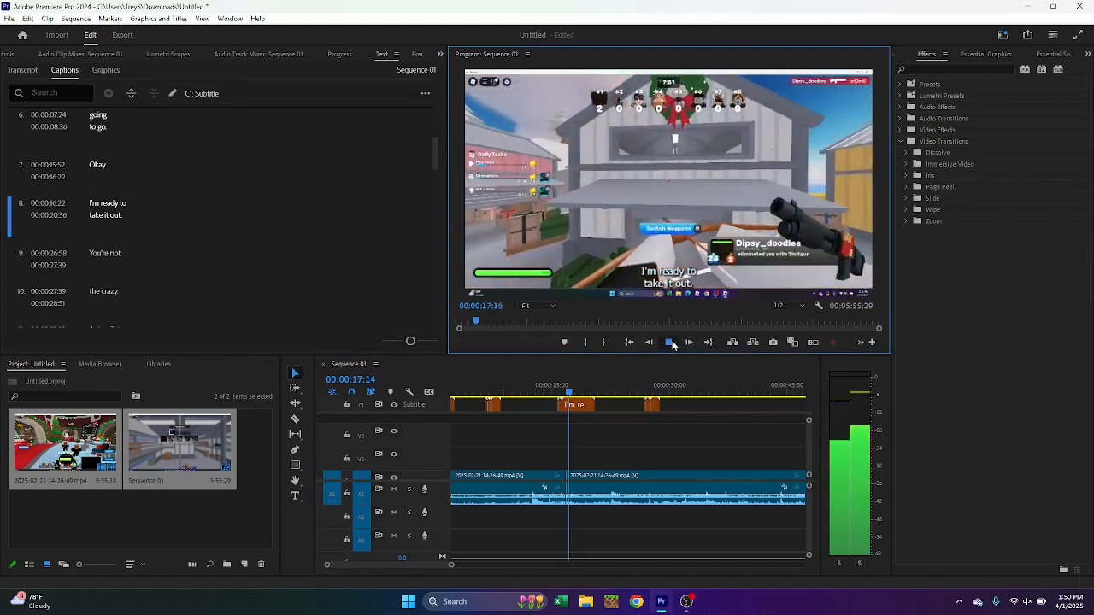
click(671, 342)
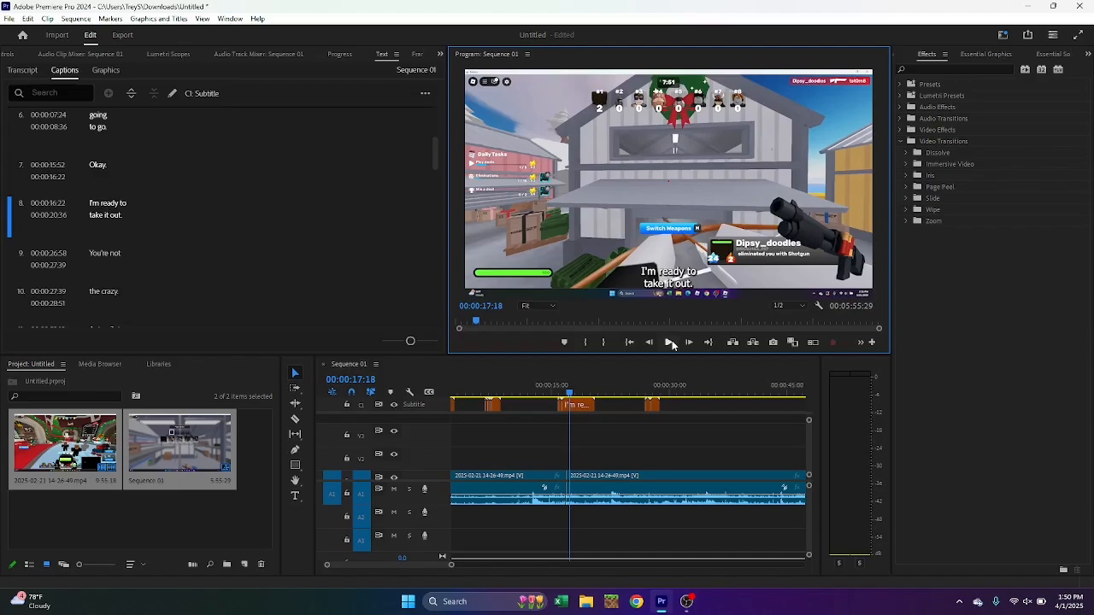
click(671, 343)
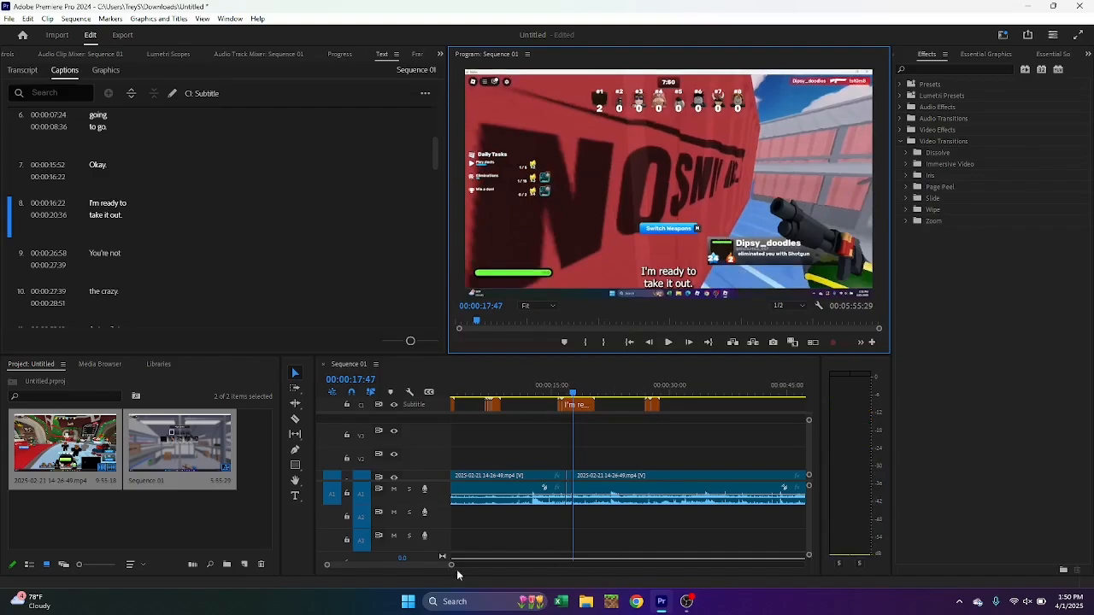
drag(449, 567, 445, 566)
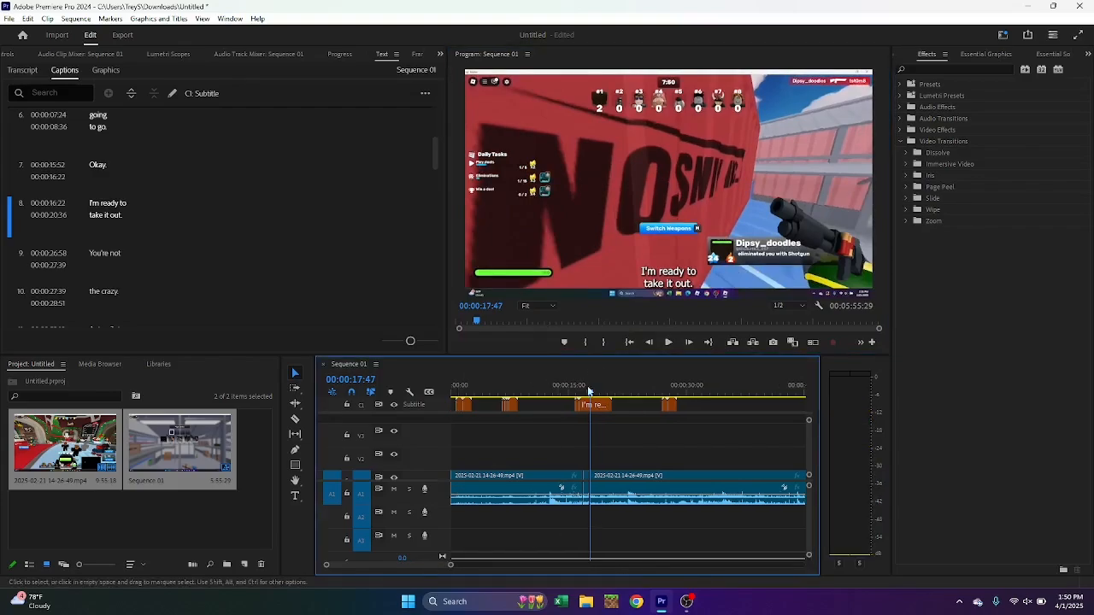
drag(591, 397, 396, 415)
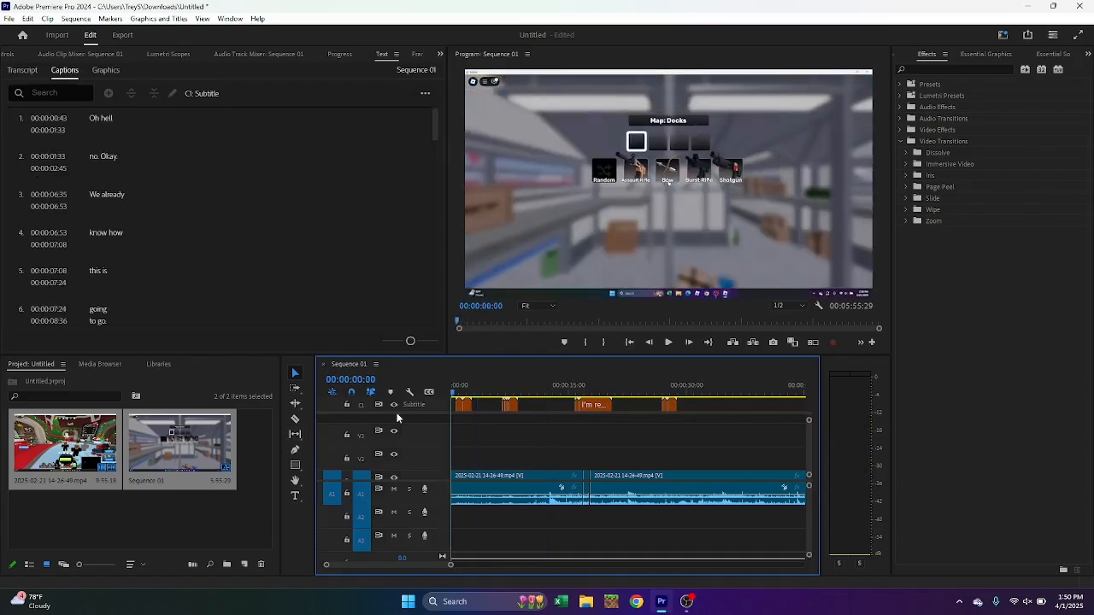
Browse the Essential Graphics title and subscribe templates in My Templates and return to the Adobe Stock ones
click(983, 53)
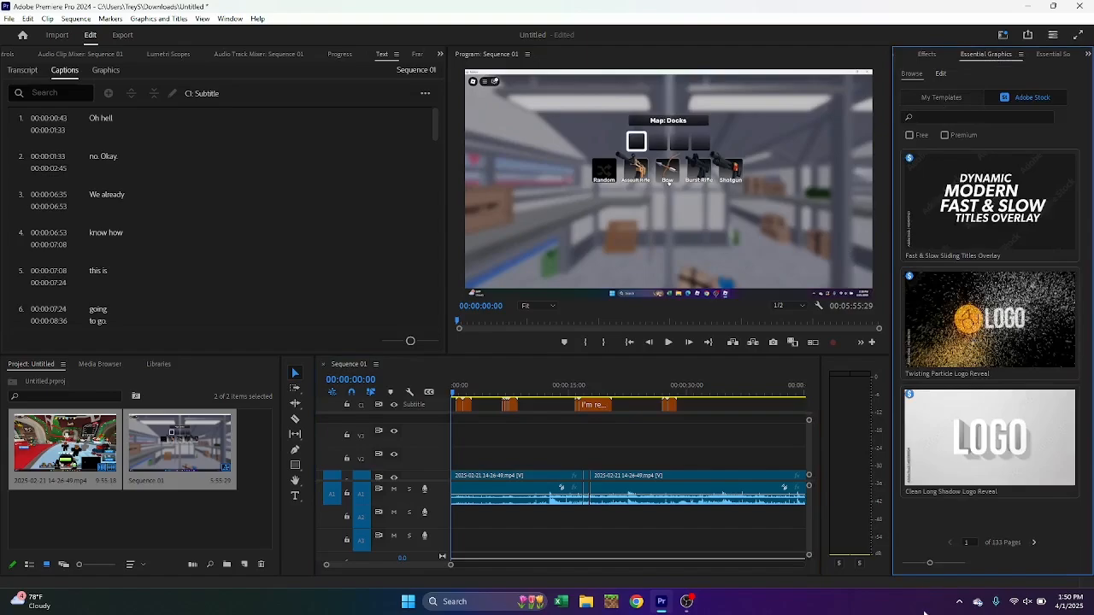
mouse_move(955, 468)
click(941, 97)
scroll(972, 341, down, 5)
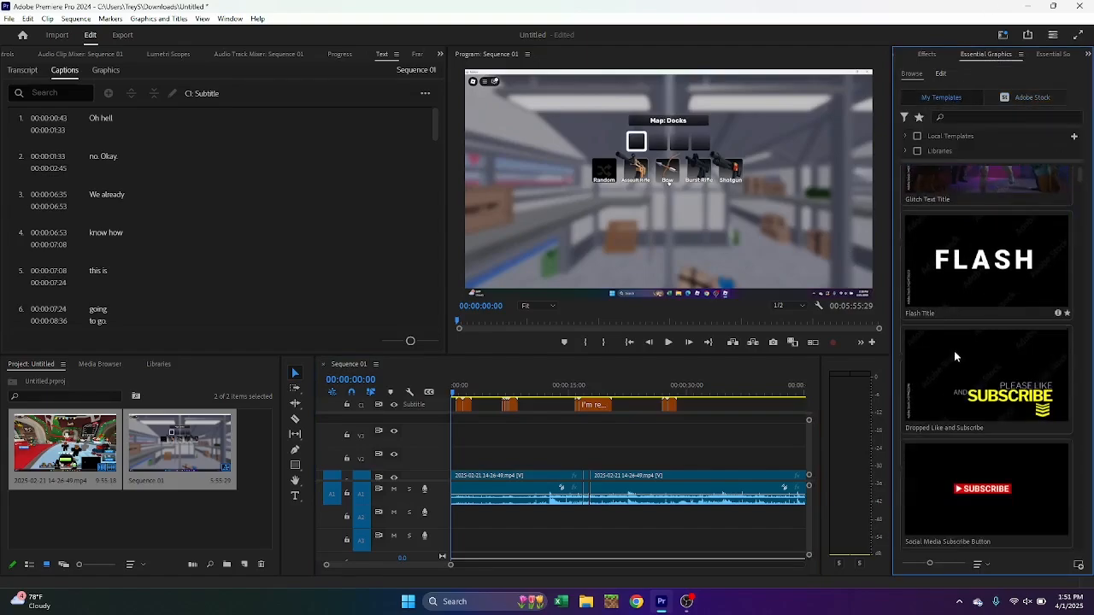
scroll(972, 341, down, 3)
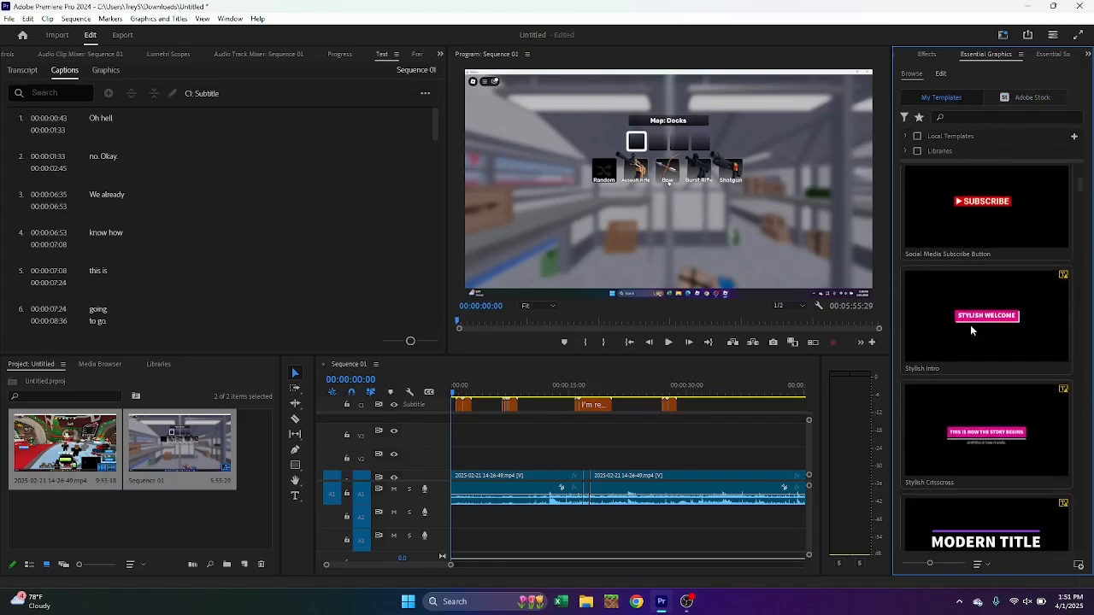
click(1030, 98)
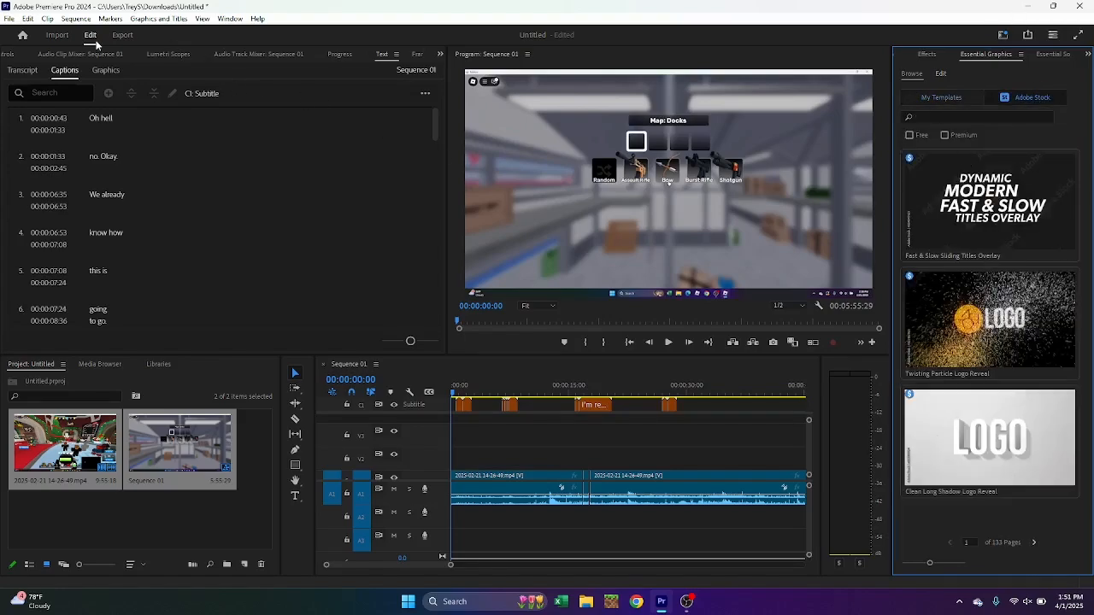
Check the sequence's transcript and captions, and open the export settings for the sequence
click(96, 71)
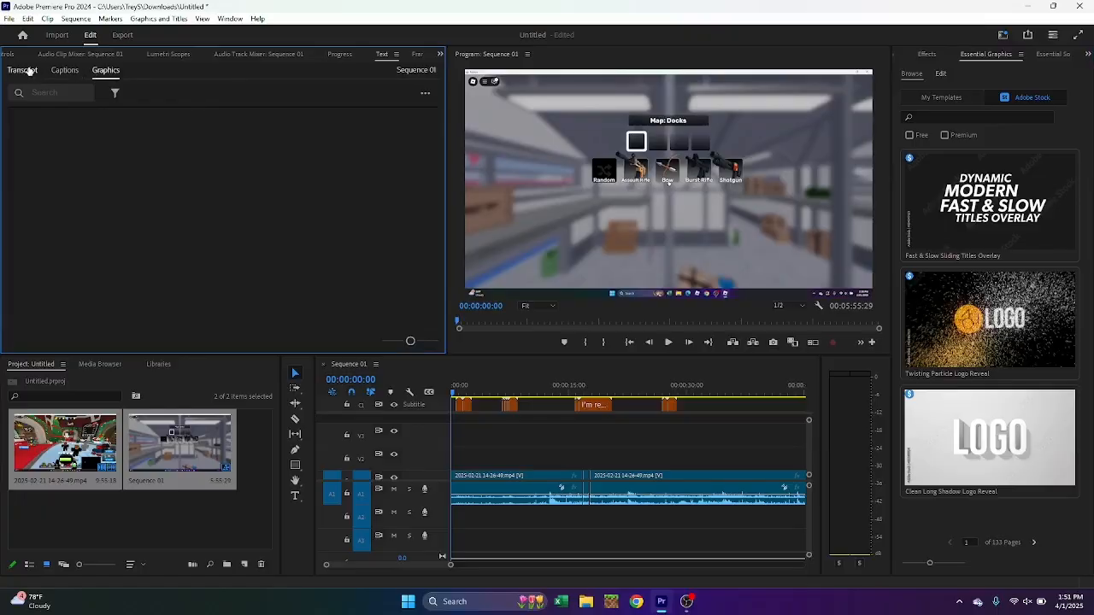
click(23, 70)
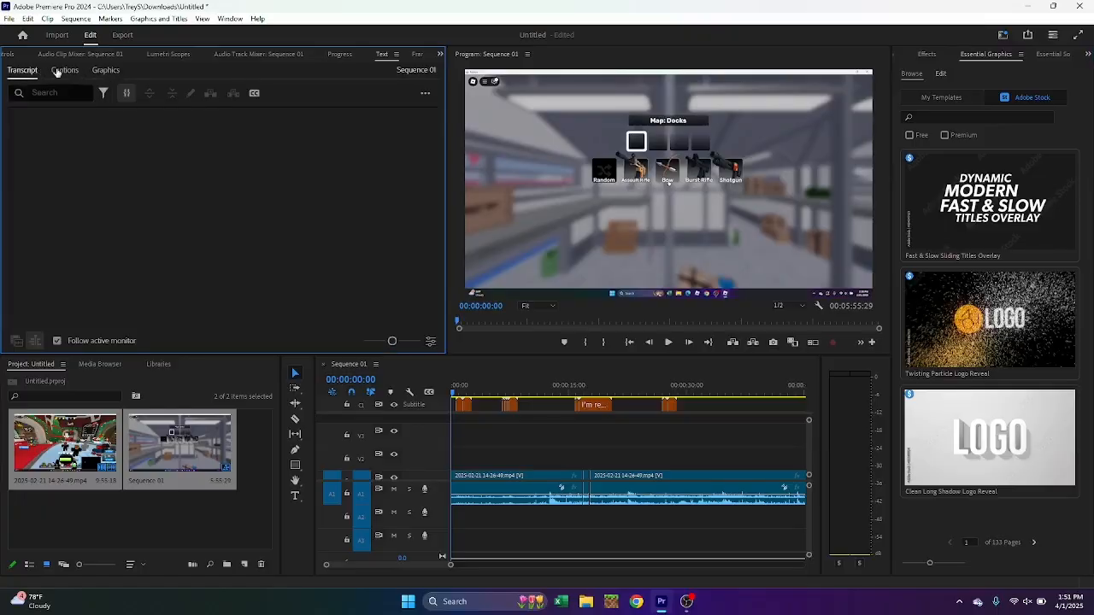
click(58, 74)
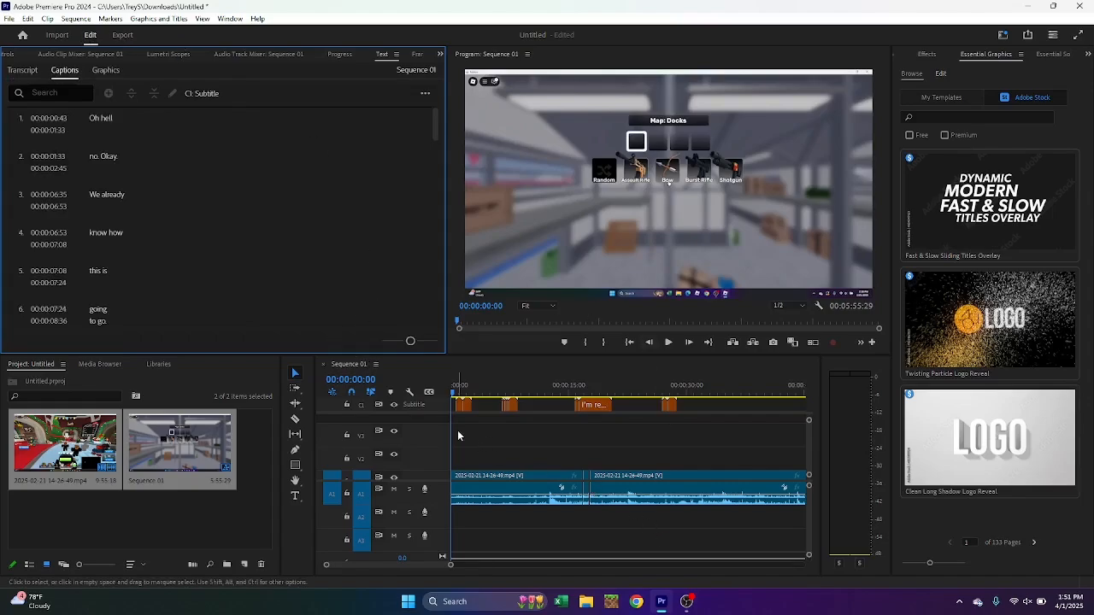
click(122, 36)
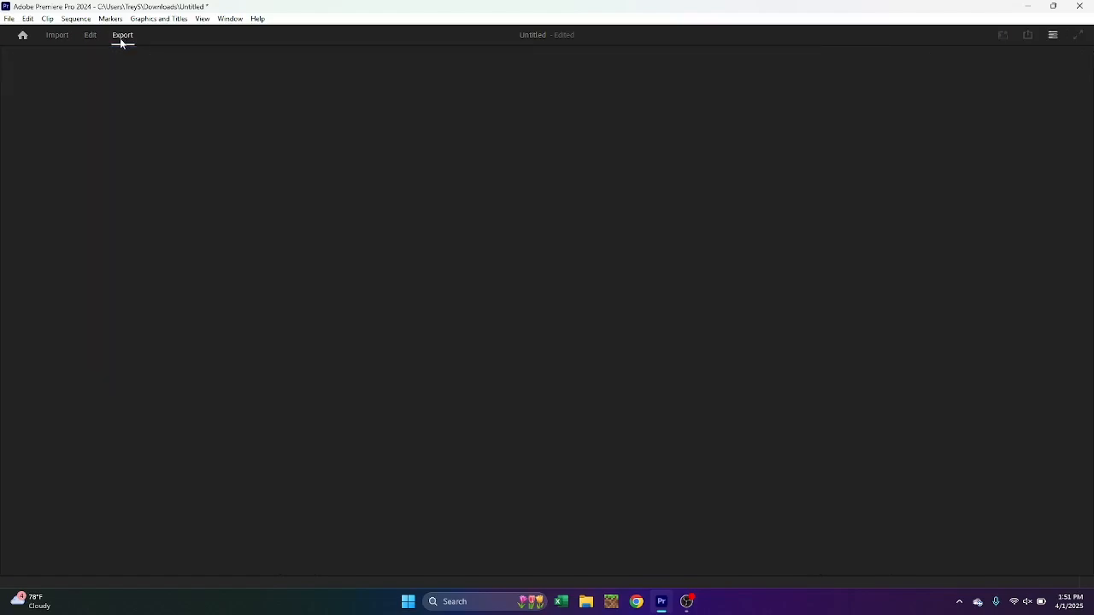